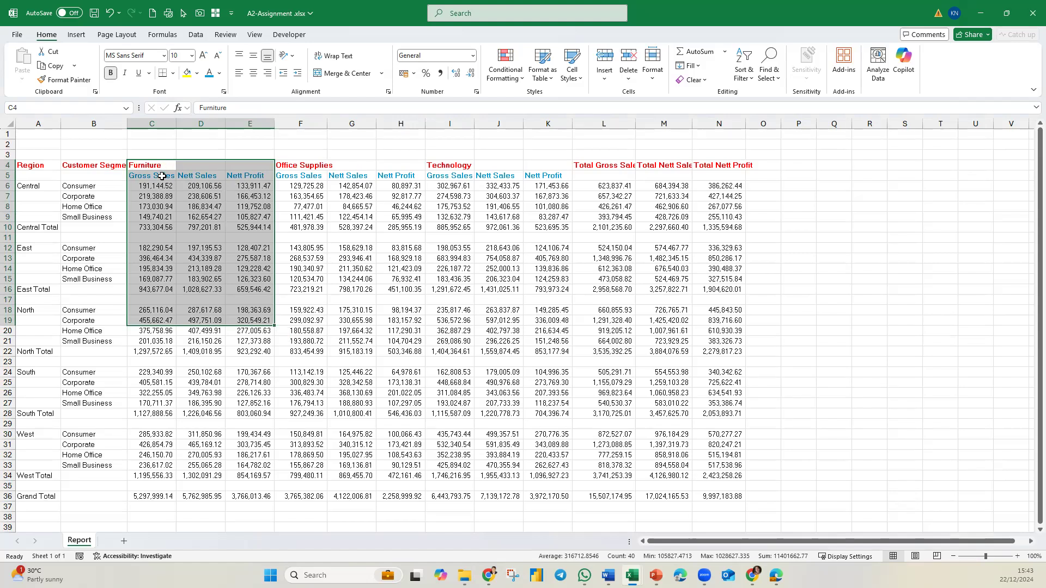
Step: Convert the report range A2:N37 into a table without headers
left_click(160, 166)
left_click(161, 176)
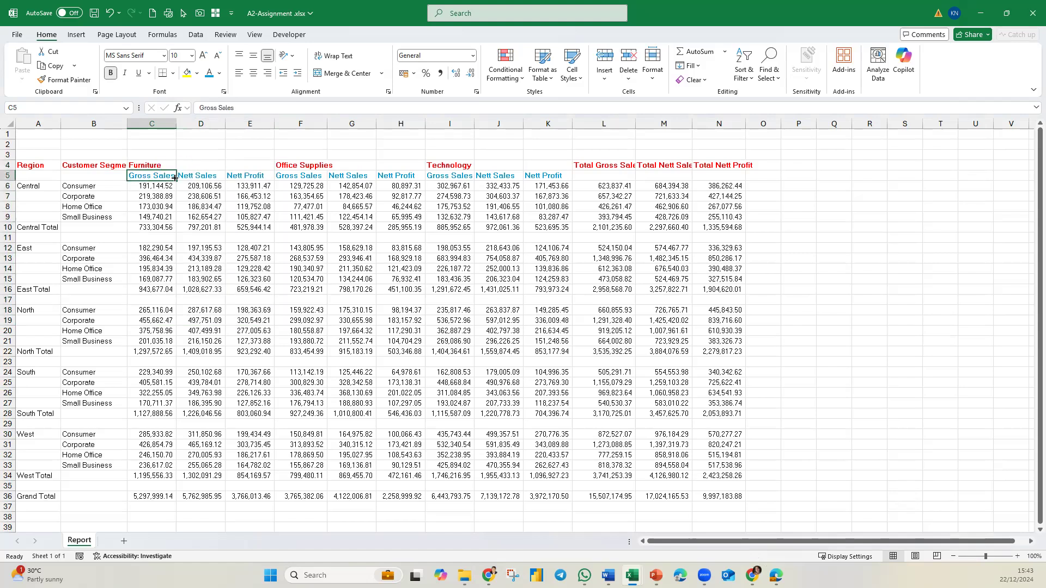
left_click(313, 165)
left_click(316, 179)
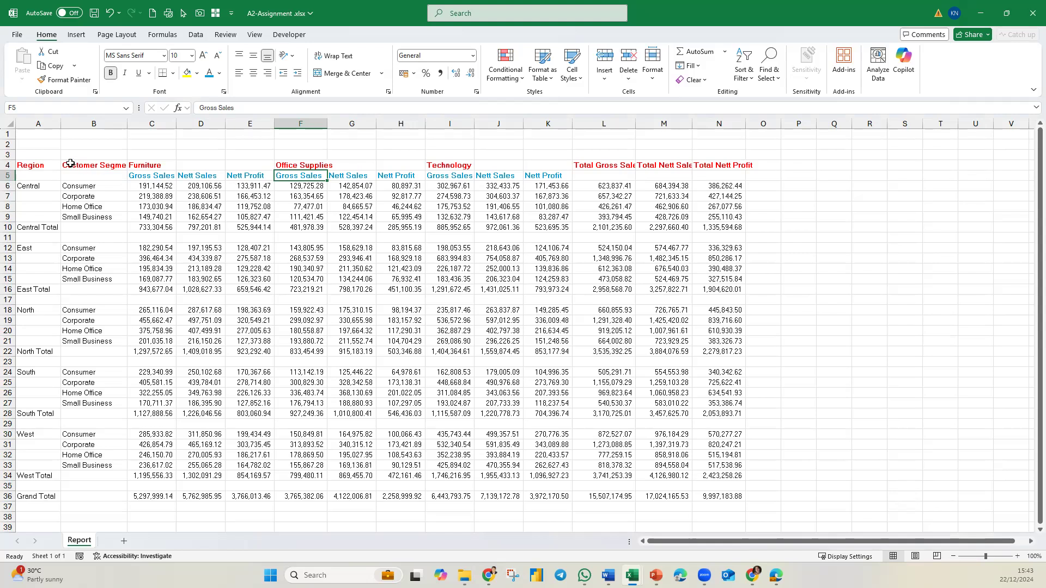
left_click(39, 148)
left_click_drag(79, 162, 742, 510)
left_click(76, 34)
left_click(105, 60)
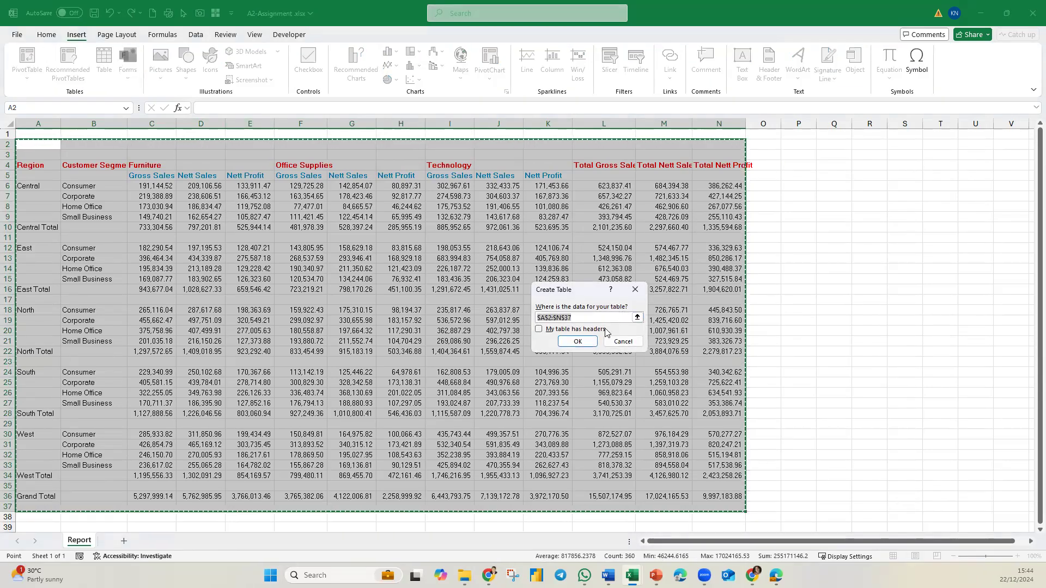
left_click(564, 339)
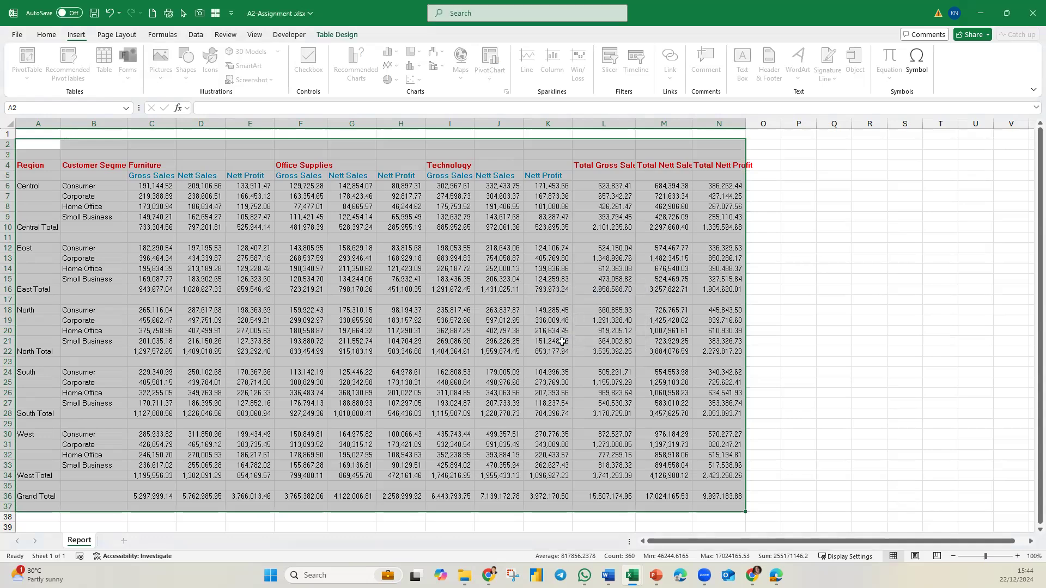
Step: Load the table into the Power Query Editor from the table range
left_click(316, 258)
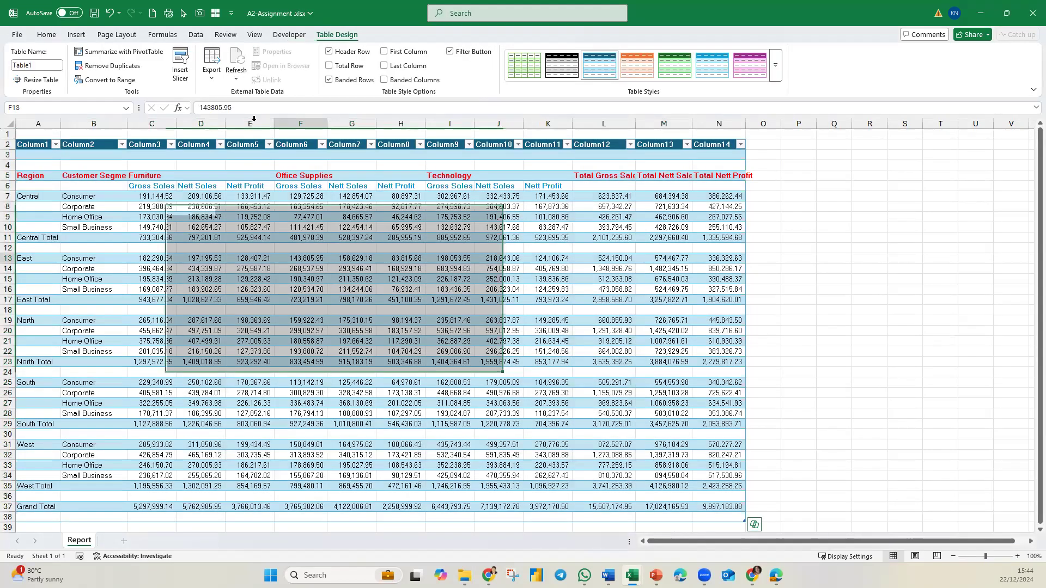
left_click(195, 35)
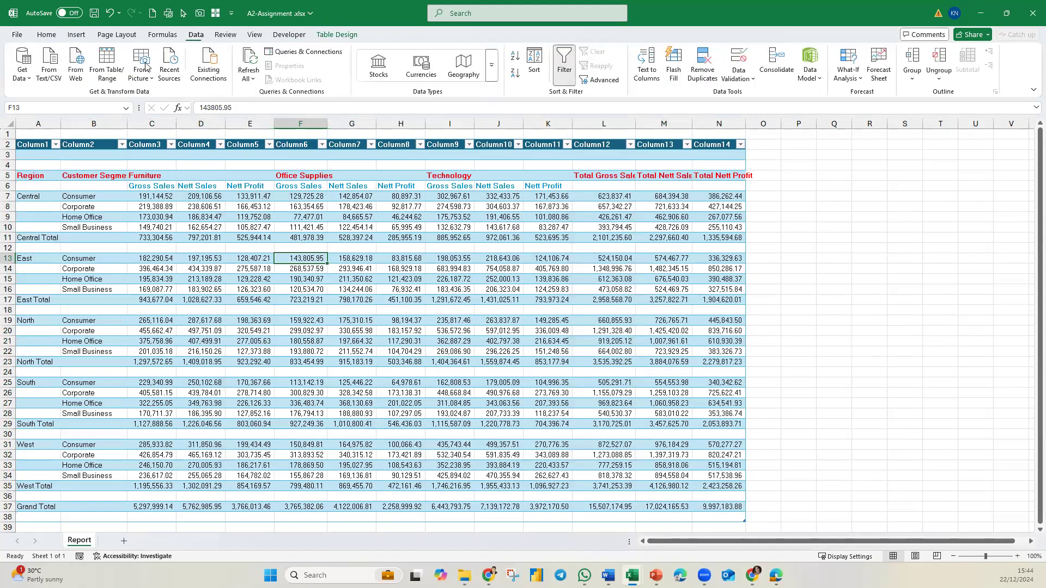
left_click(106, 74)
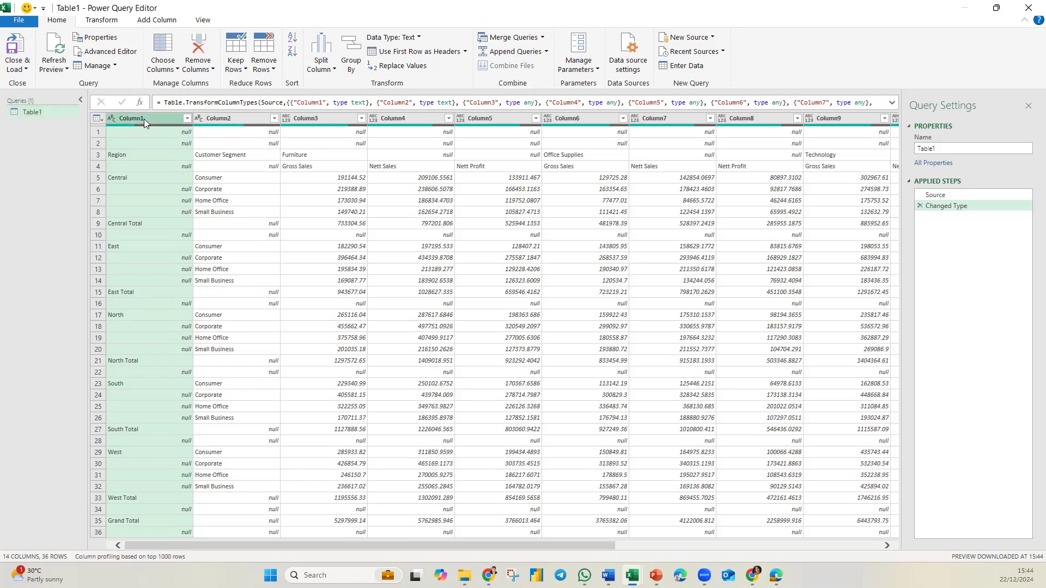
Step: Filter Column1 to exclude the Central Total, East Total, Grand Total, North Total, South Total and West Total rows
left_click(258, 120, "ctrl")
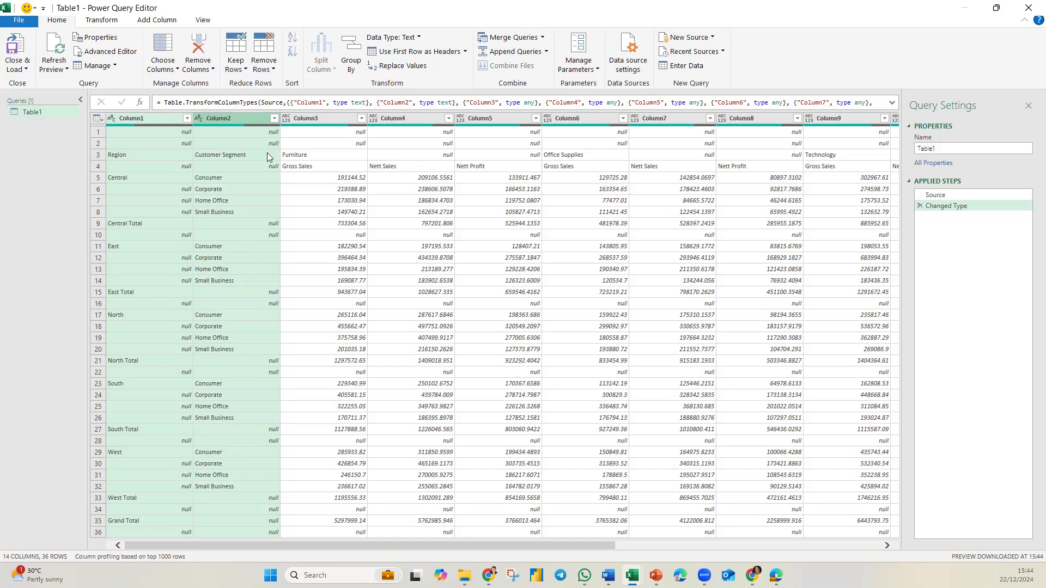
left_click(266, 201)
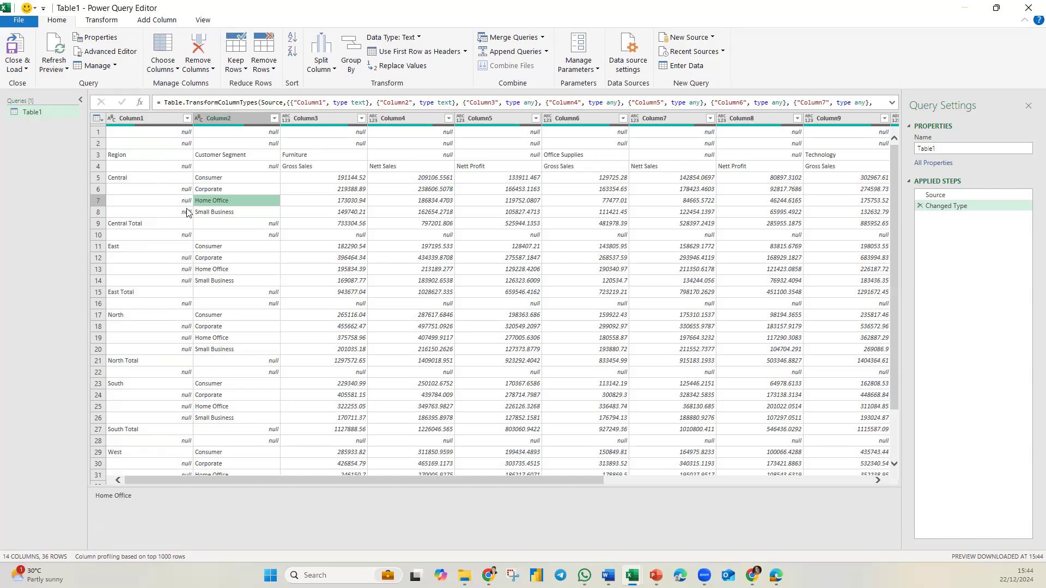
left_click(187, 119)
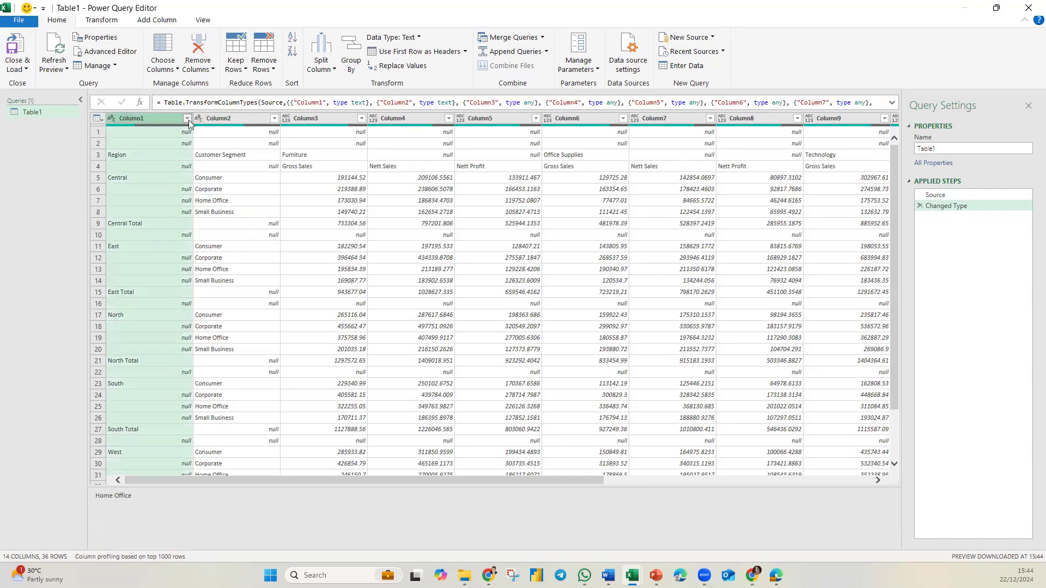
left_click(34, 265)
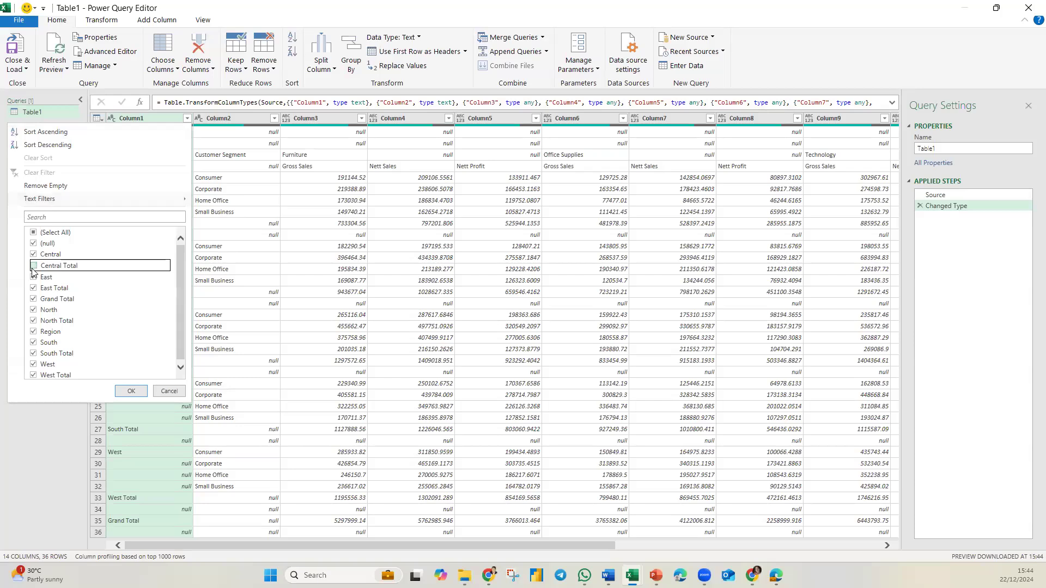
left_click(33, 298)
left_click(34, 321)
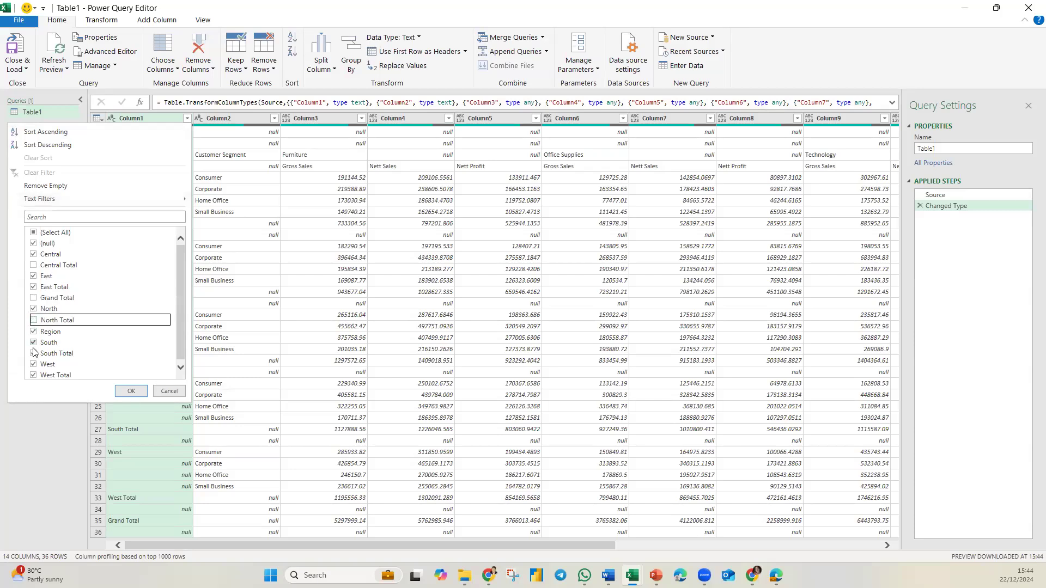
left_click(34, 353)
left_click(33, 376)
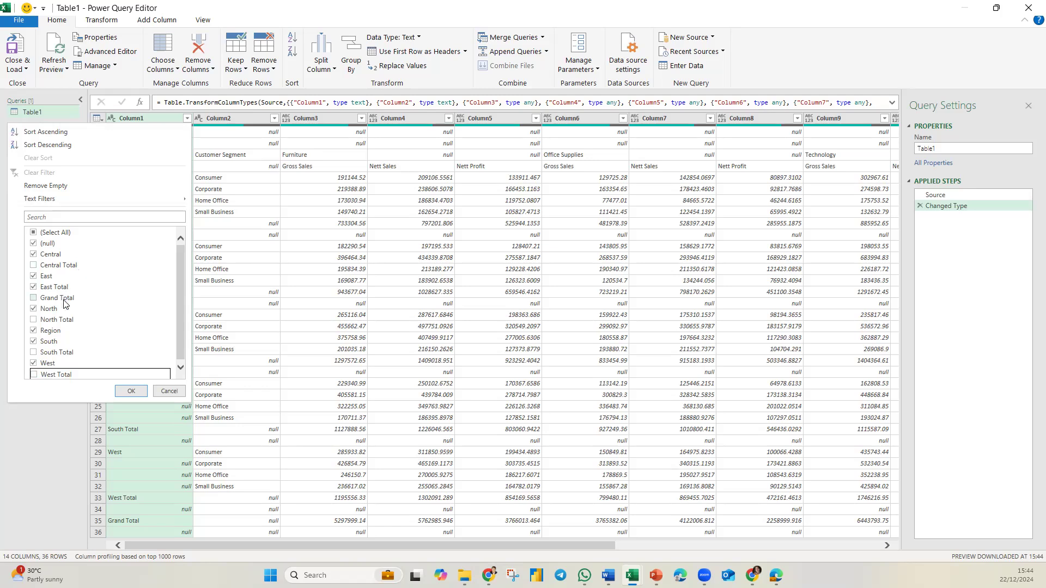
left_click(60, 287)
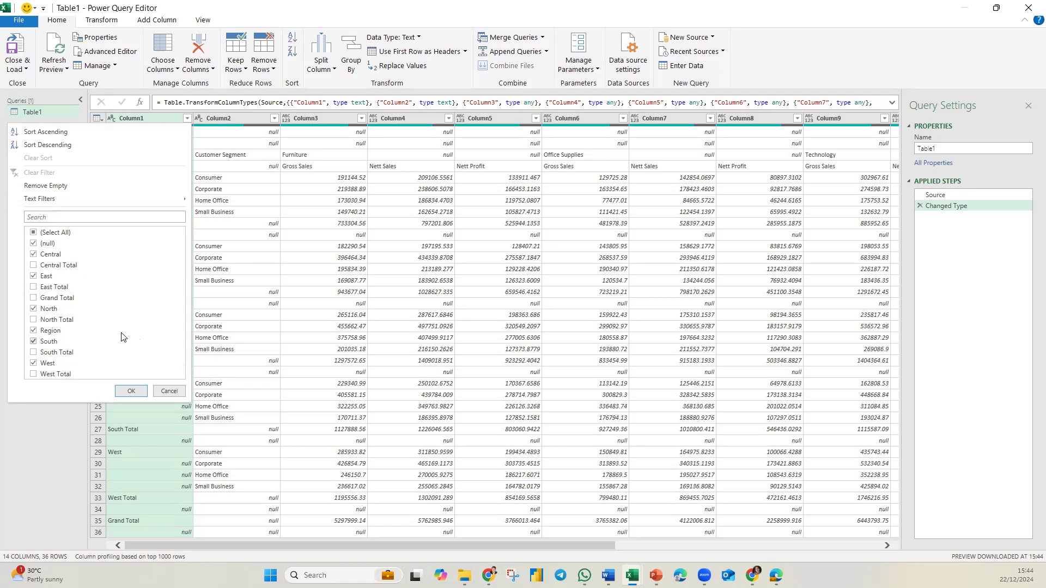
left_click(130, 392)
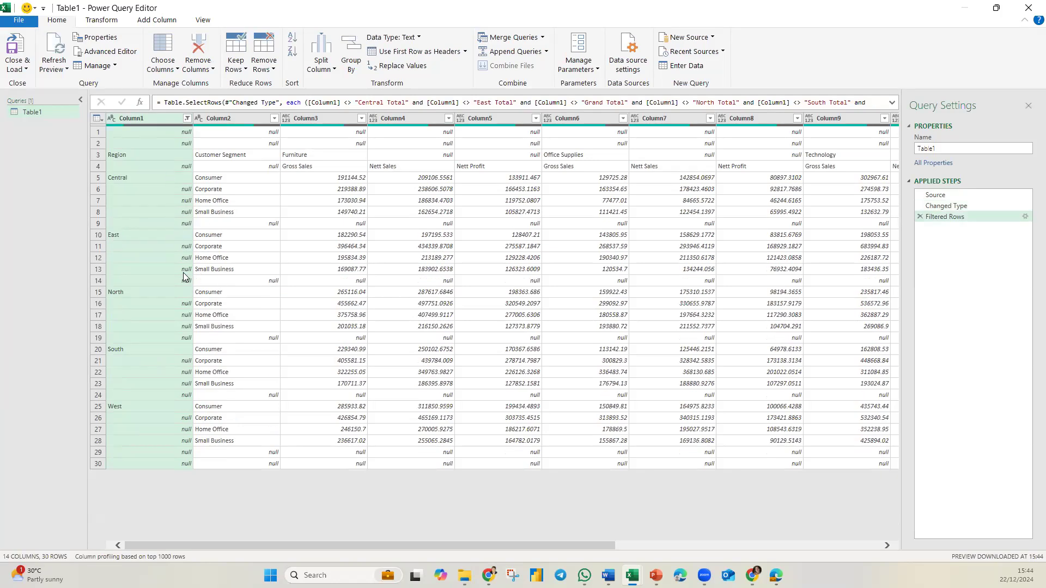
Step: Fill down the region names in Column1
right_click(155, 118)
mouse_move(274, 357)
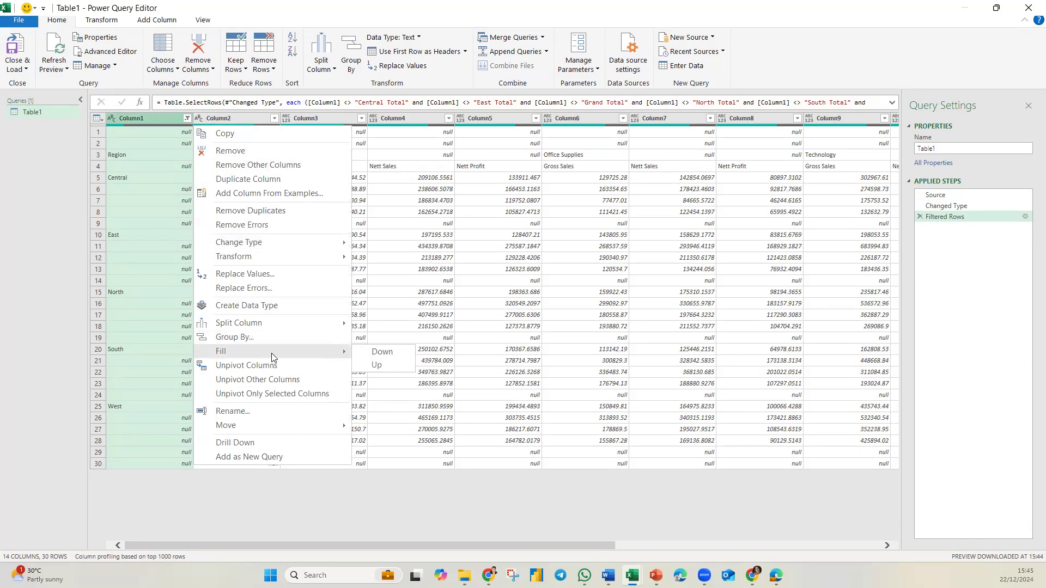
left_click(380, 352)
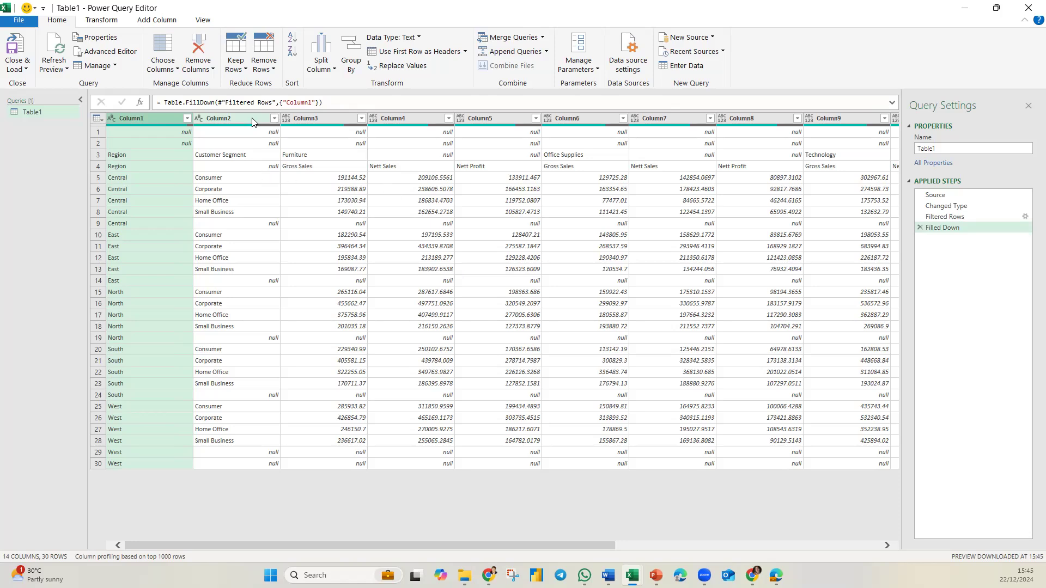
Step: Remove the Total Gross Sales, Total Nett Sales and Total Nett Profit columns, Column12 to Column14
left_click(98, 167)
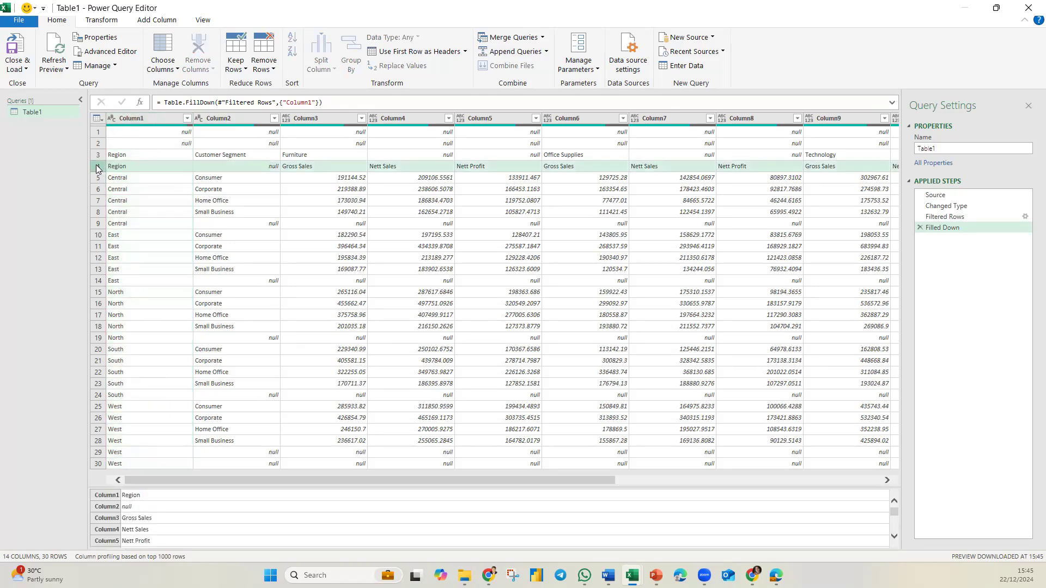
left_click(97, 157)
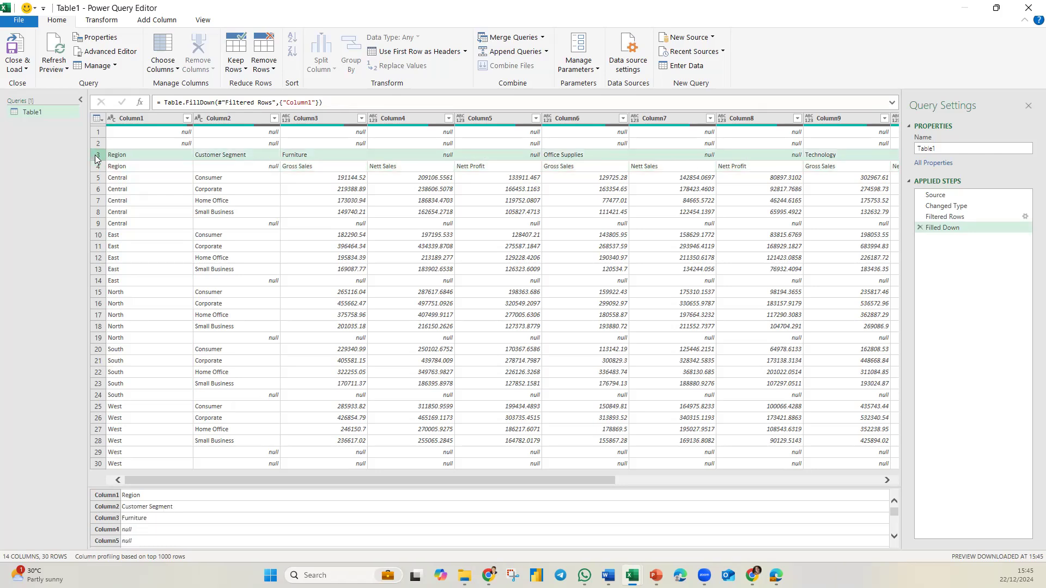
left_click(388, 119)
left_click(315, 118)
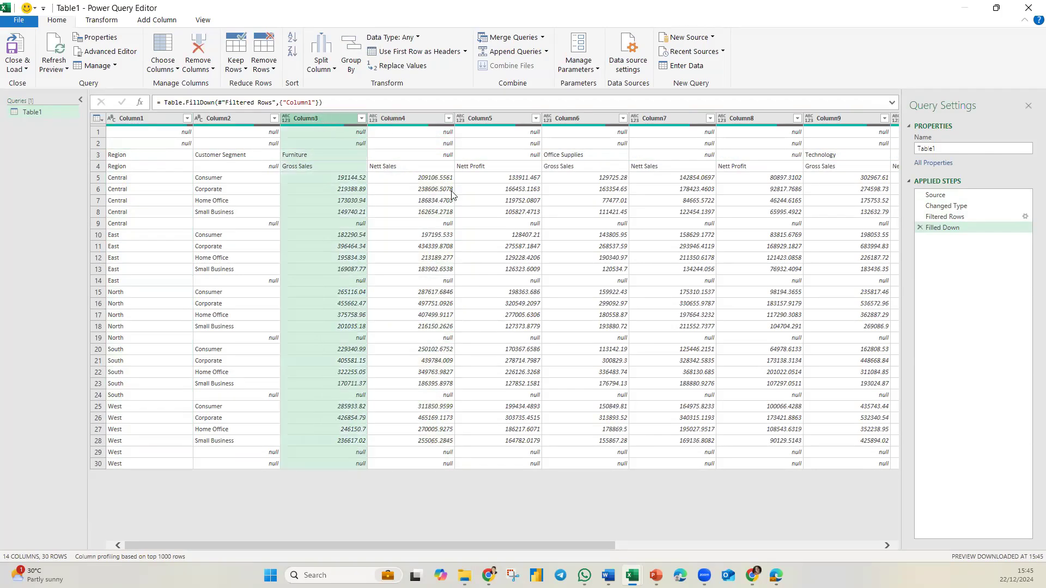
left_click_drag(491, 546, 756, 546)
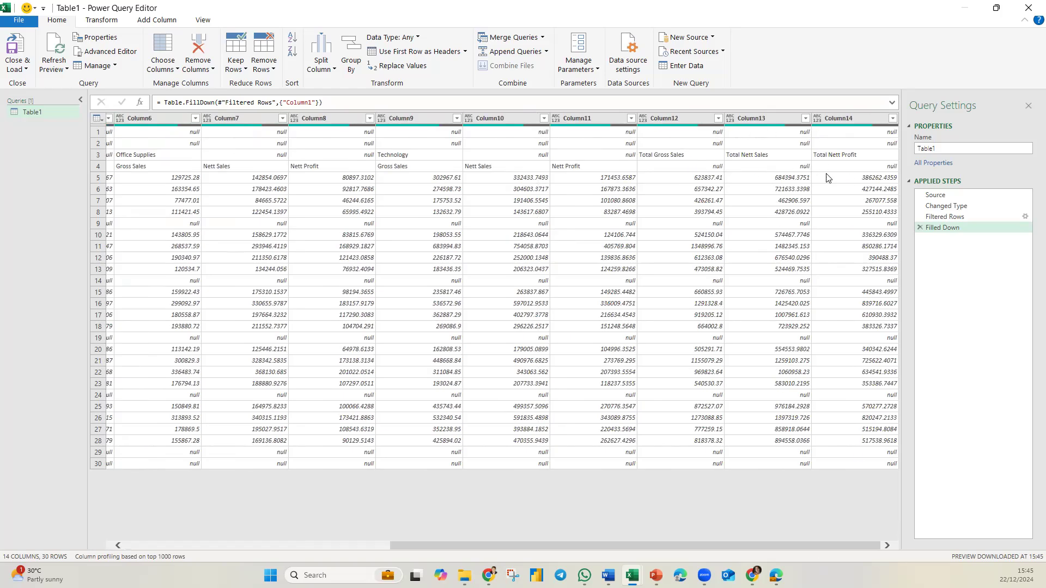
left_click(699, 121)
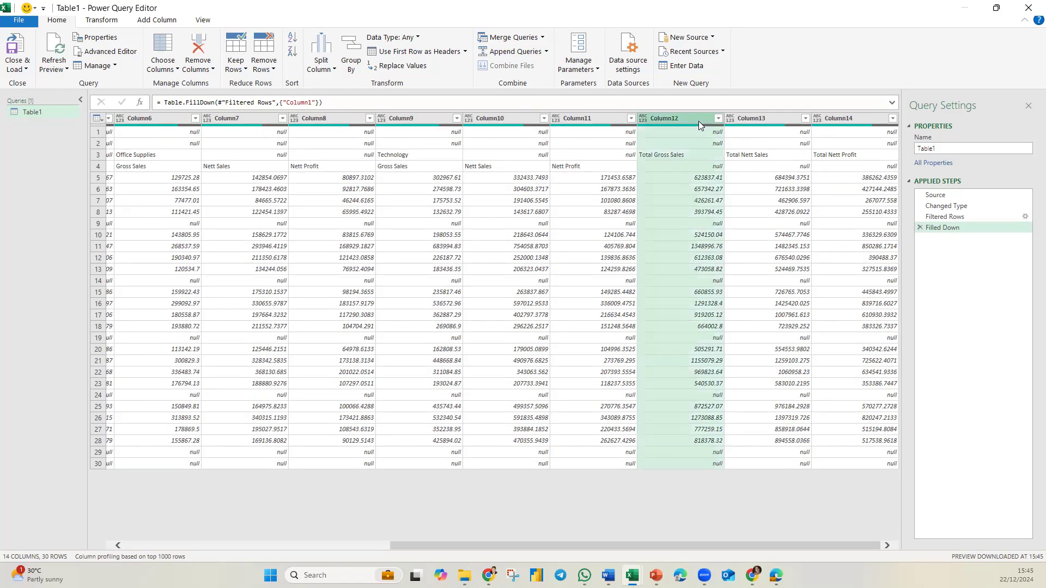
left_click(862, 118, "shift")
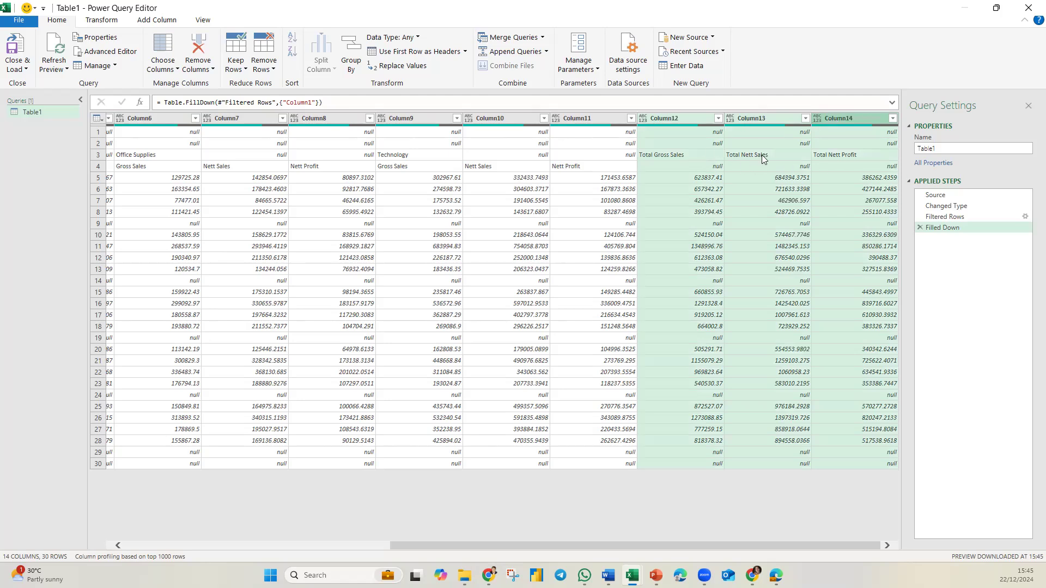
right_click(839, 119)
left_click(903, 147)
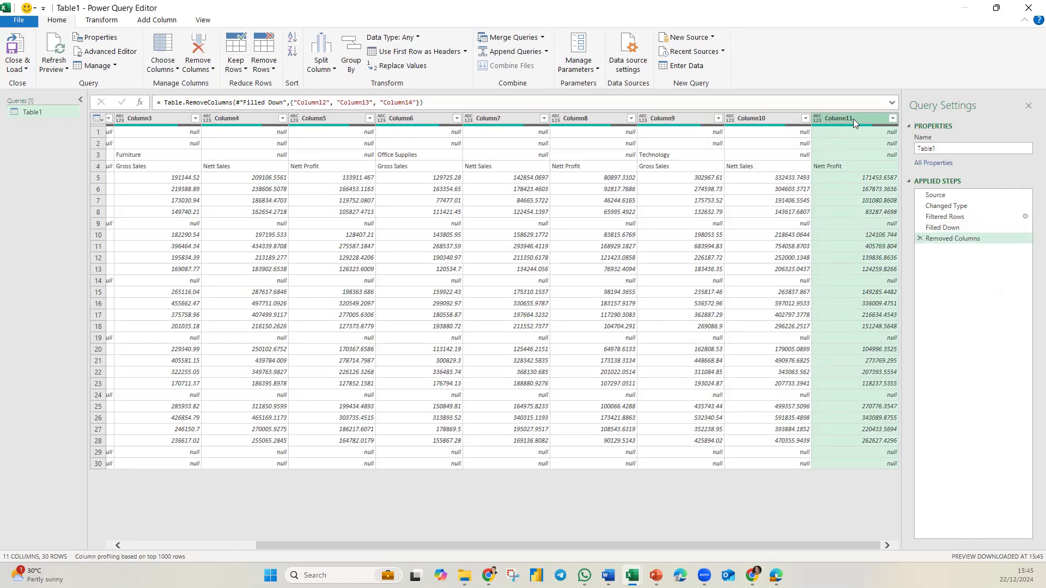
Step: Fill up the values in Column3 through Column11
left_click_drag(626, 544, 495, 544)
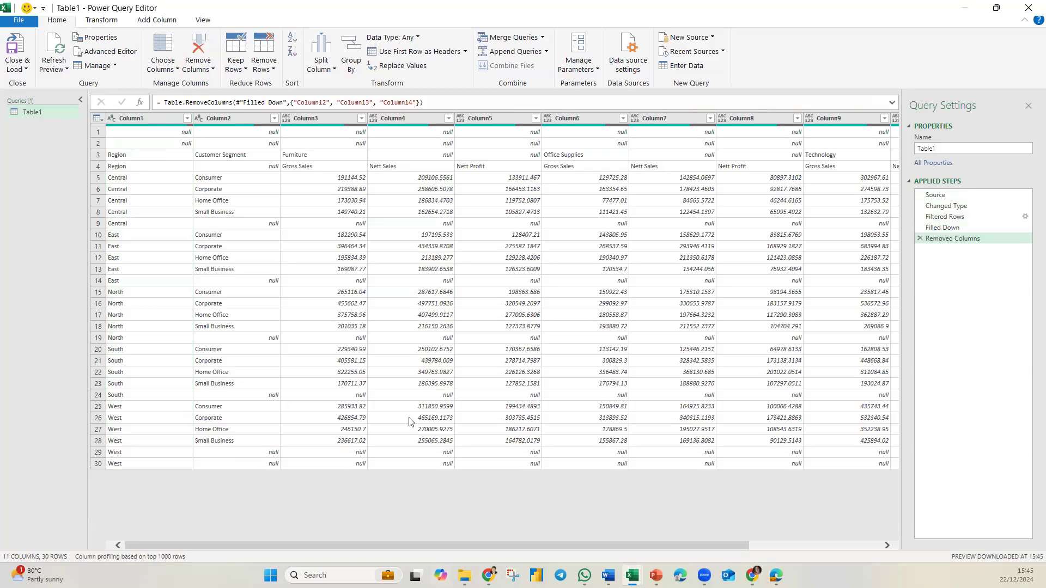
left_click(325, 117, "shift")
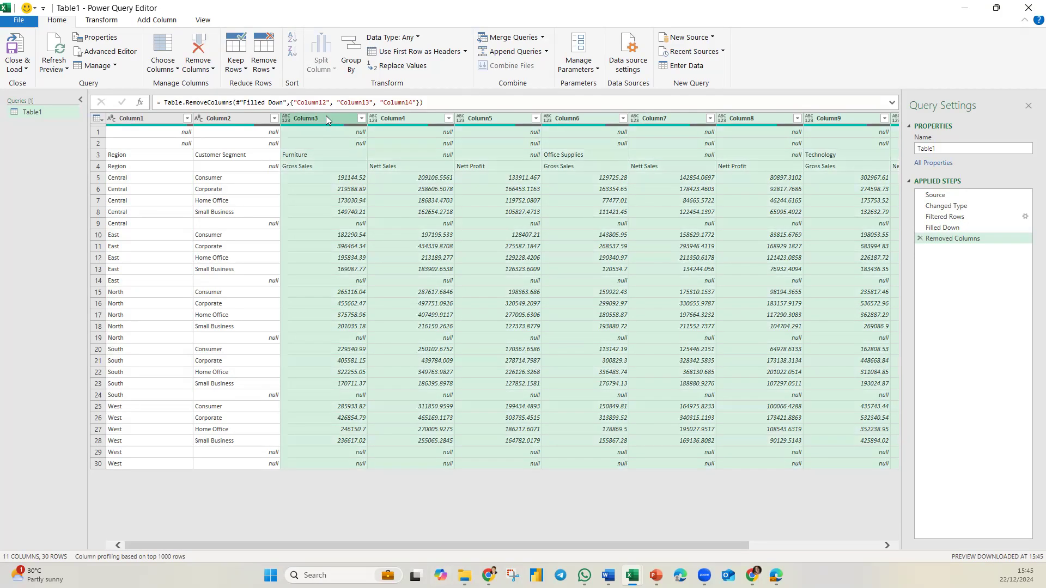
right_click(410, 120)
mouse_move(481, 209)
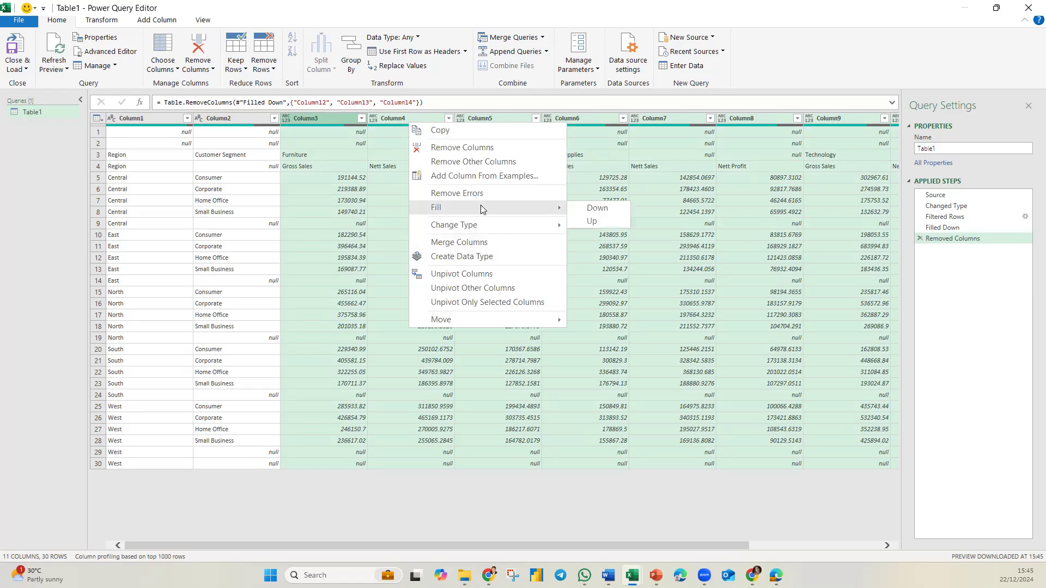
left_click(594, 220)
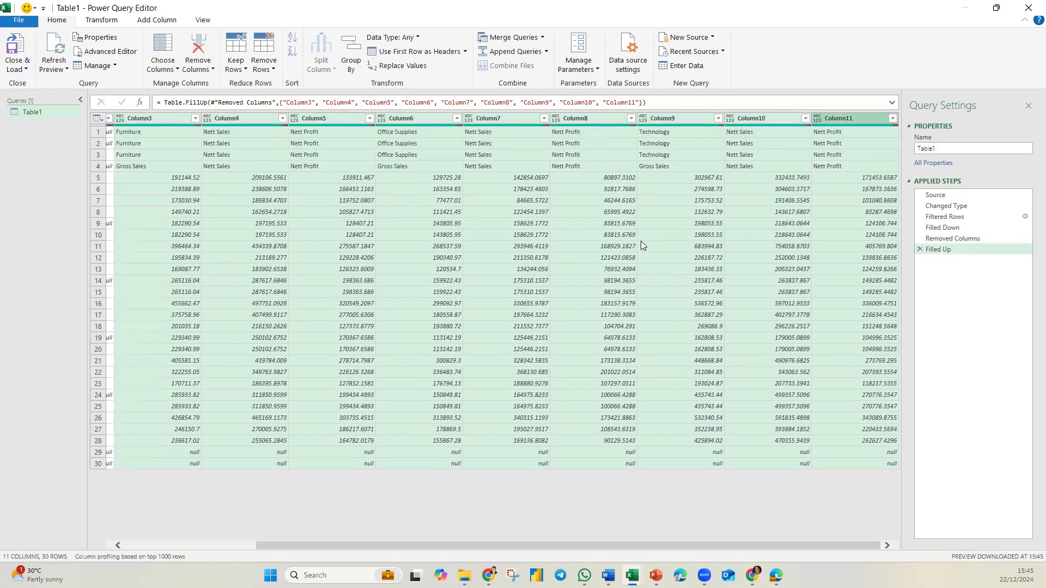
Step: Filter Column2 to exclude null values
left_click_drag(504, 549, 362, 142)
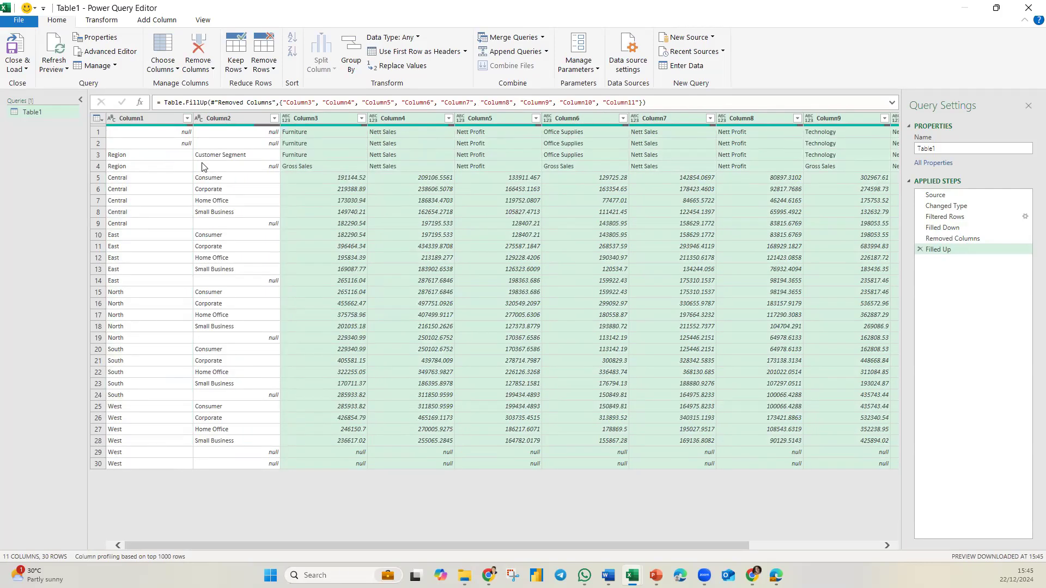
left_click(100, 157)
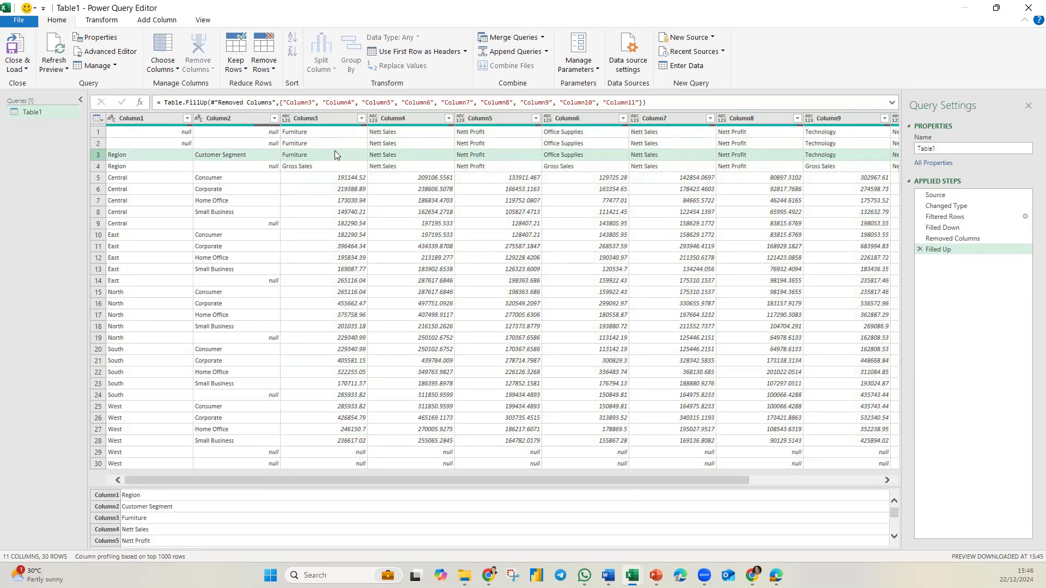
left_click(274, 118)
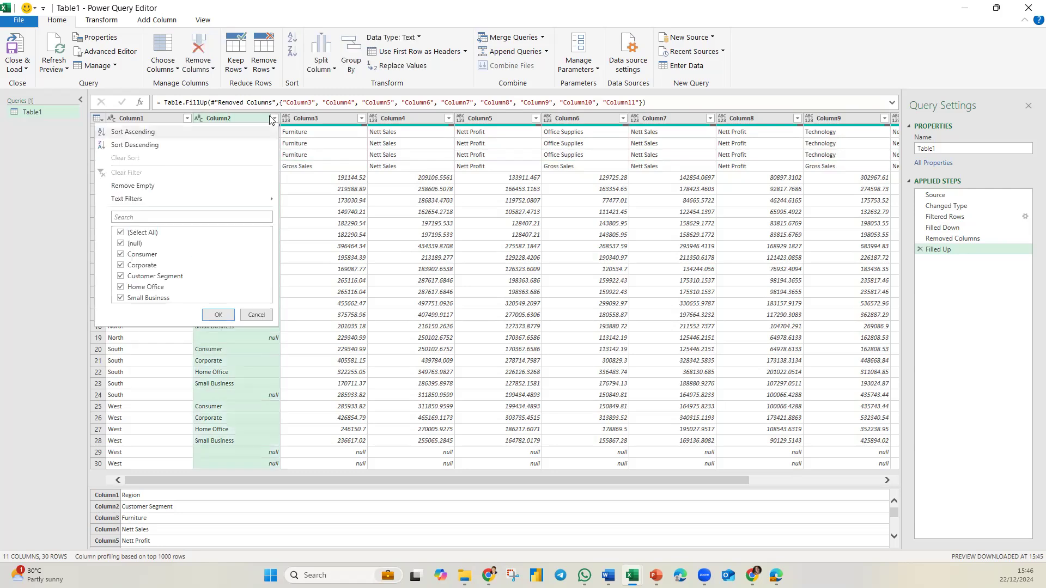
left_click(121, 244)
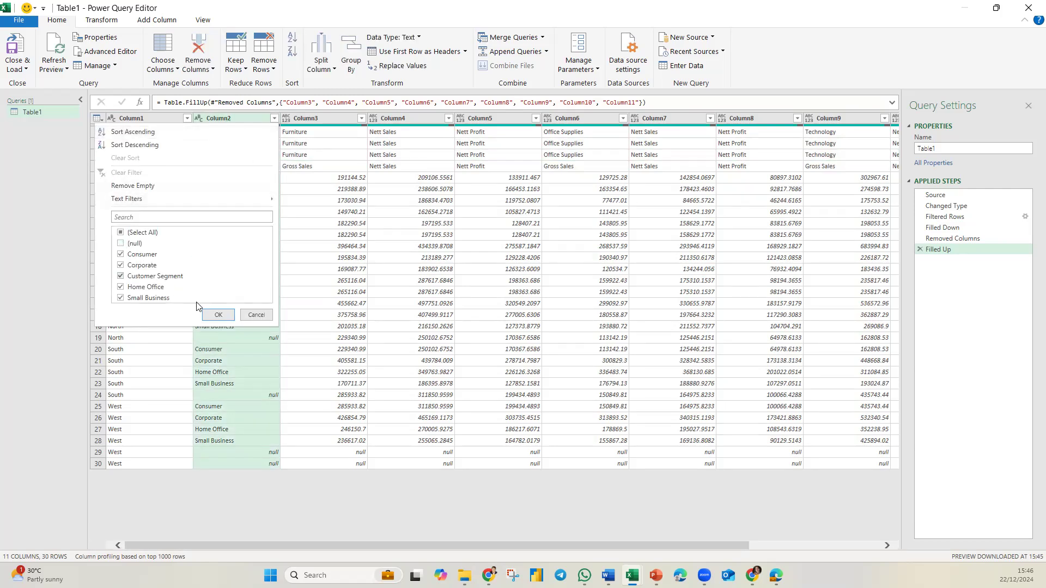
left_click(218, 314)
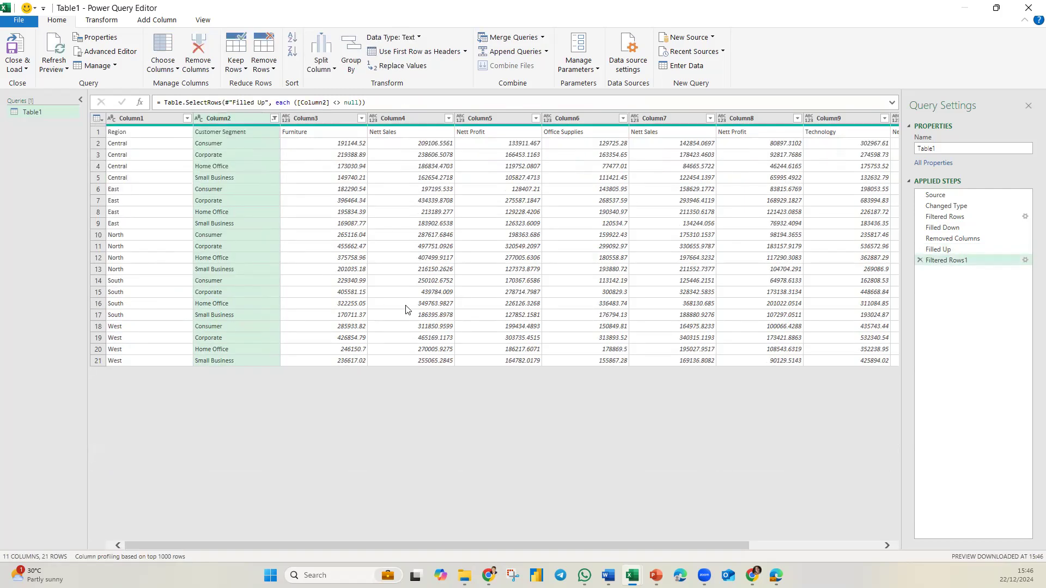
Step: Promote the first row to column headers
left_click(436, 52)
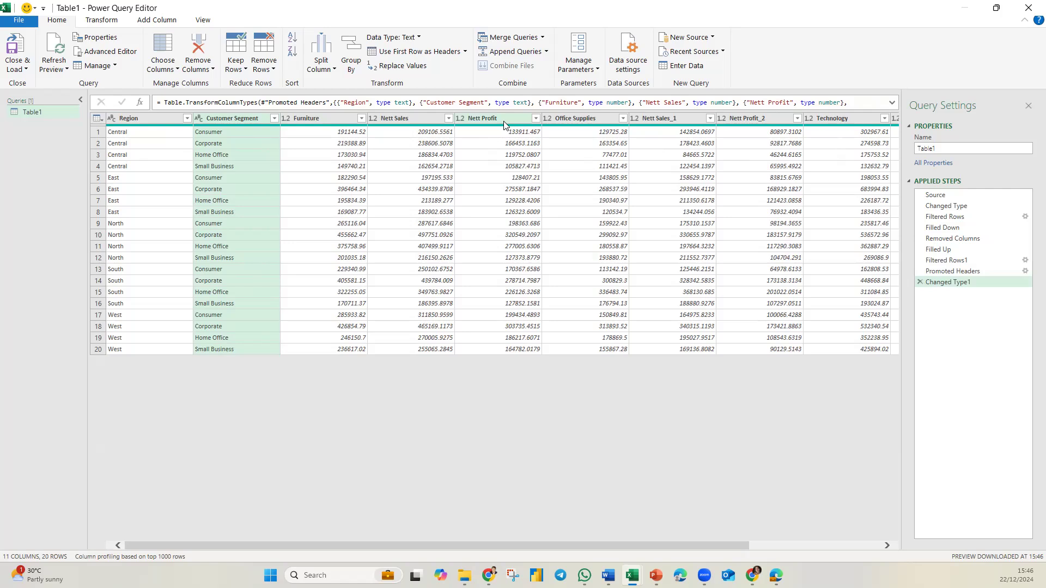
left_click(327, 123)
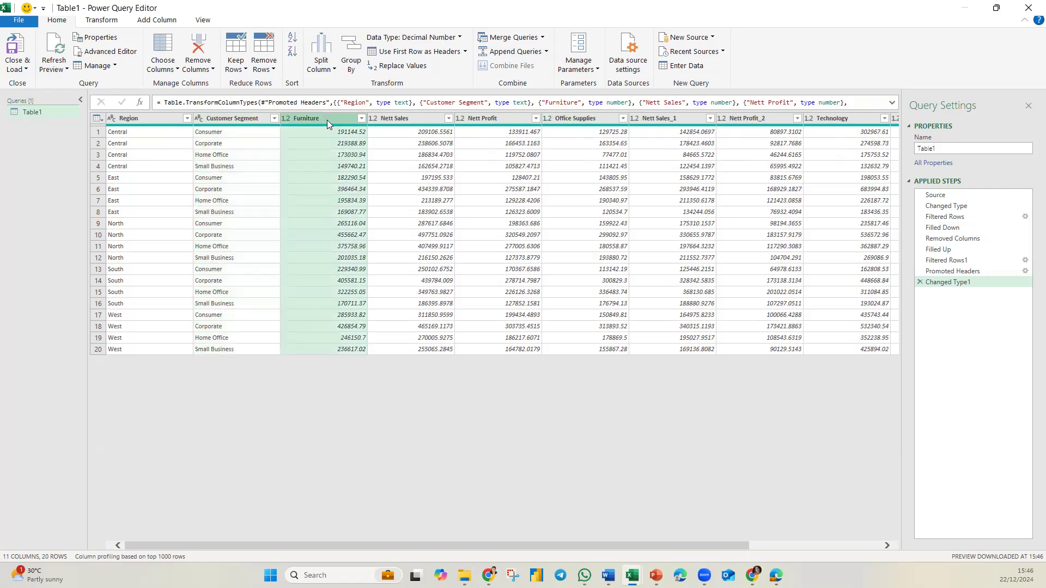
Step: Try unpivoting the other columns with Furniture through Nett Profit_4 selected, then delete that unpivot step
left_click_drag(636, 545, 866, 556)
left_click(864, 120, "shift")
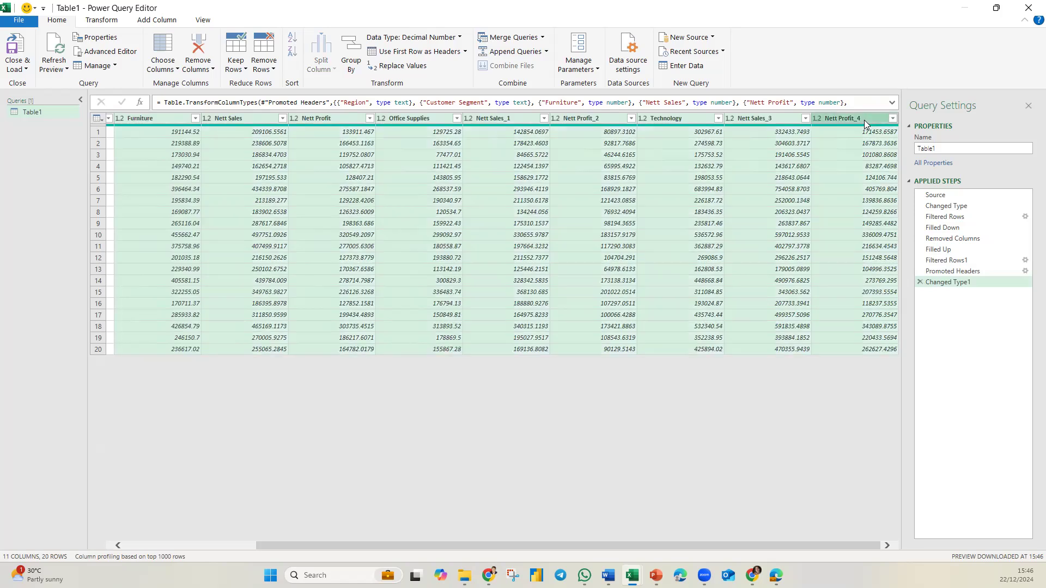
right_click(385, 124)
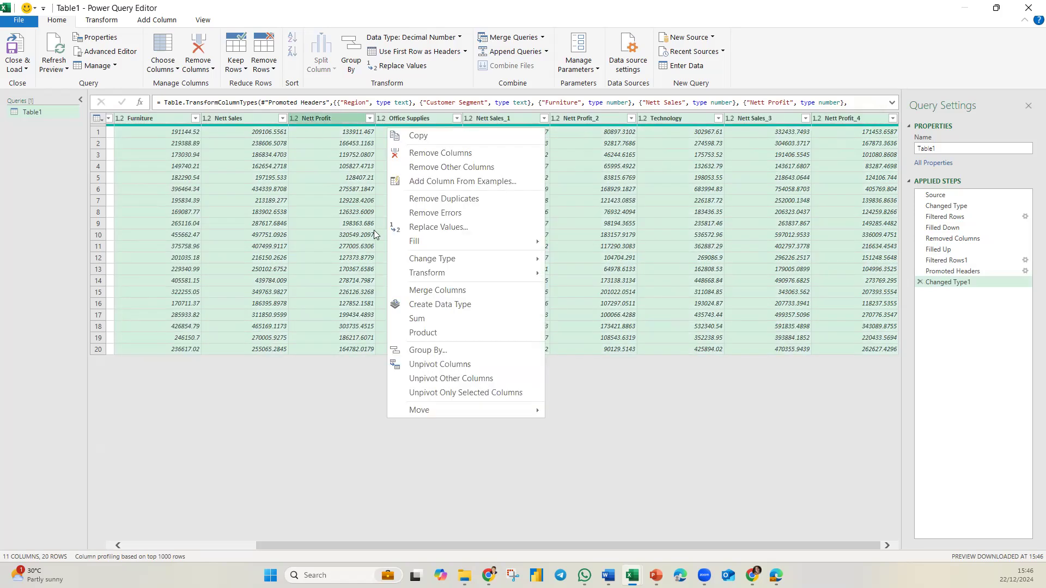
left_click(447, 377)
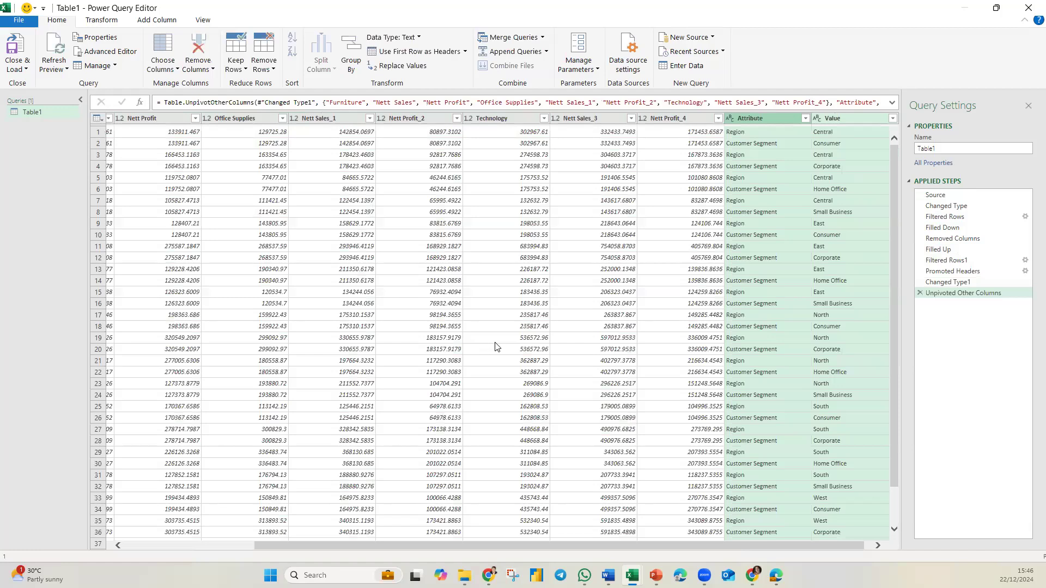
left_click(739, 360)
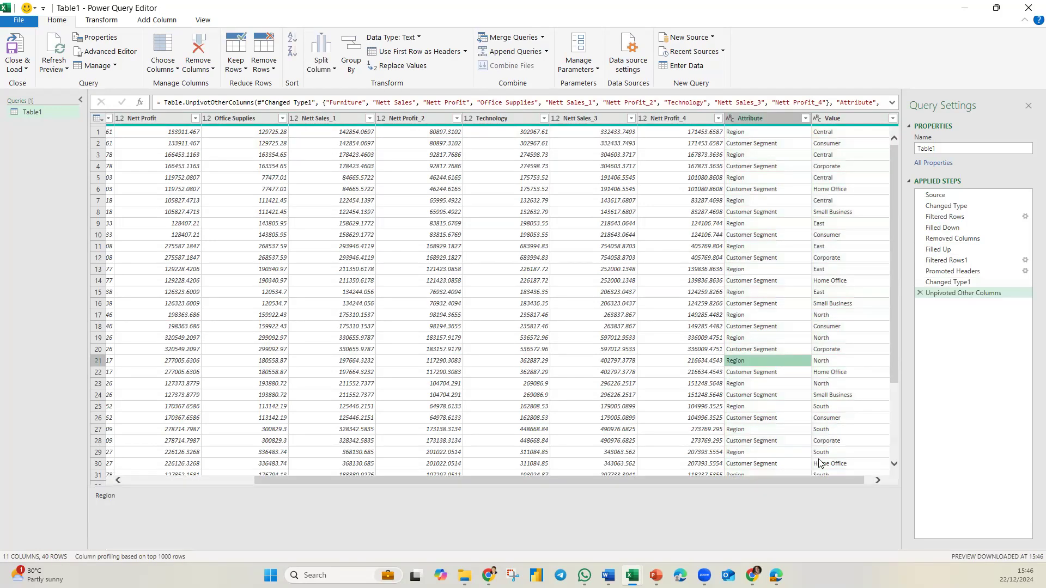
left_click(878, 480)
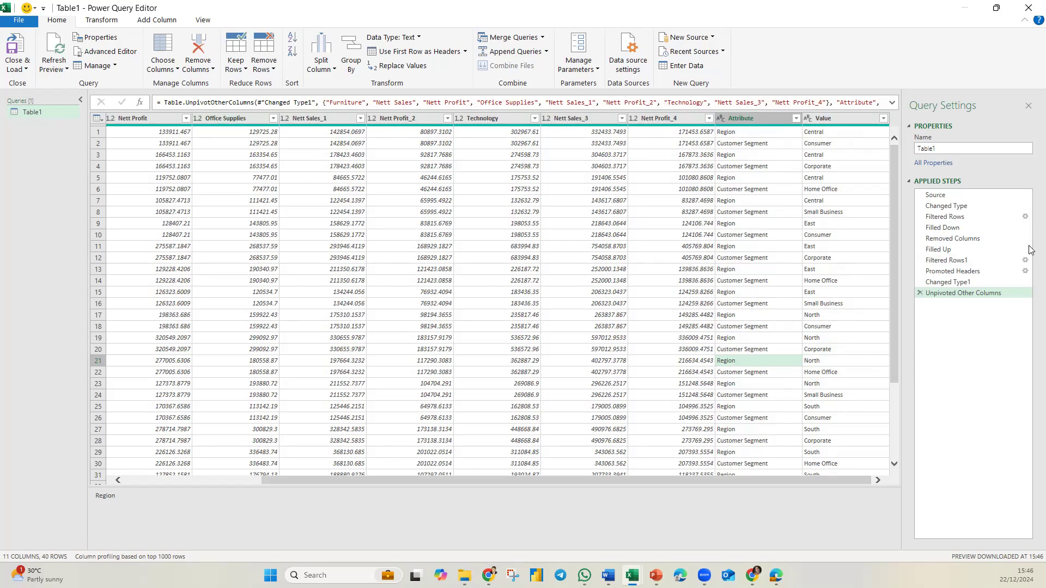
left_click(919, 293)
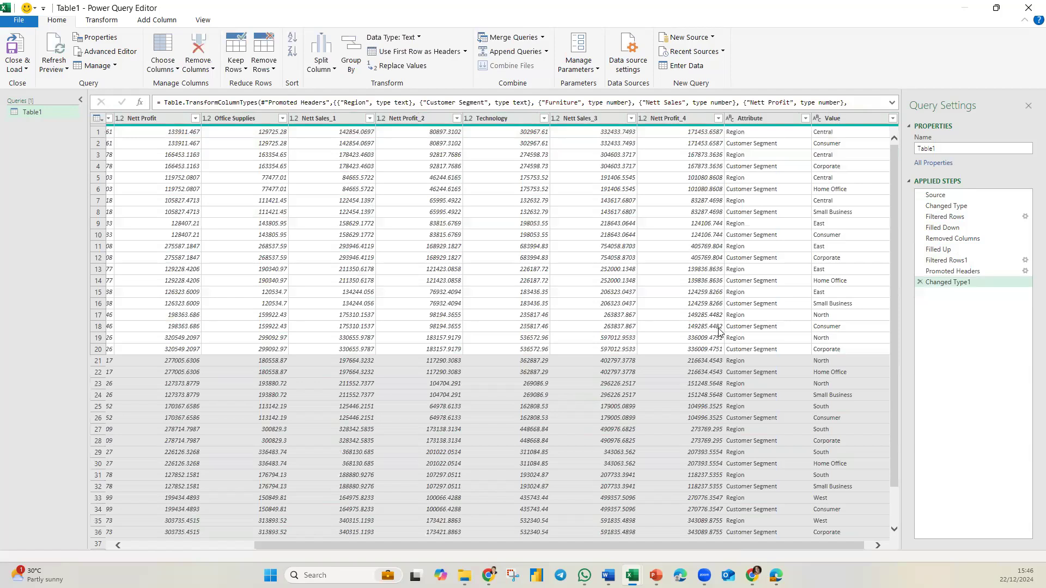
Step: Unpivot all columns except Region and Customer Segment into Attribute and Value columns
left_click(608, 257)
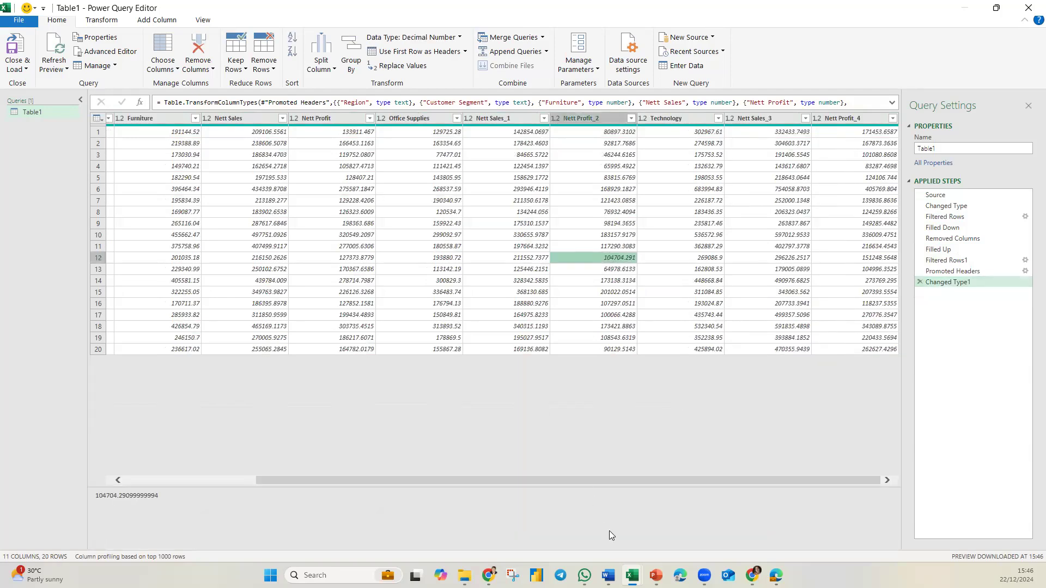
left_click_drag(739, 482, 500, 481)
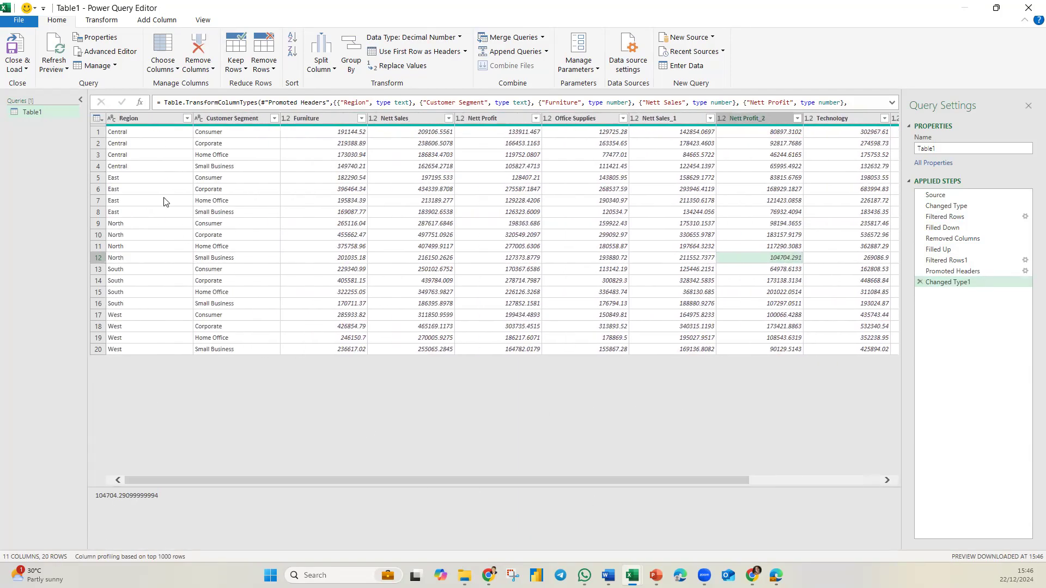
left_click(162, 121)
left_click(236, 122, "shift")
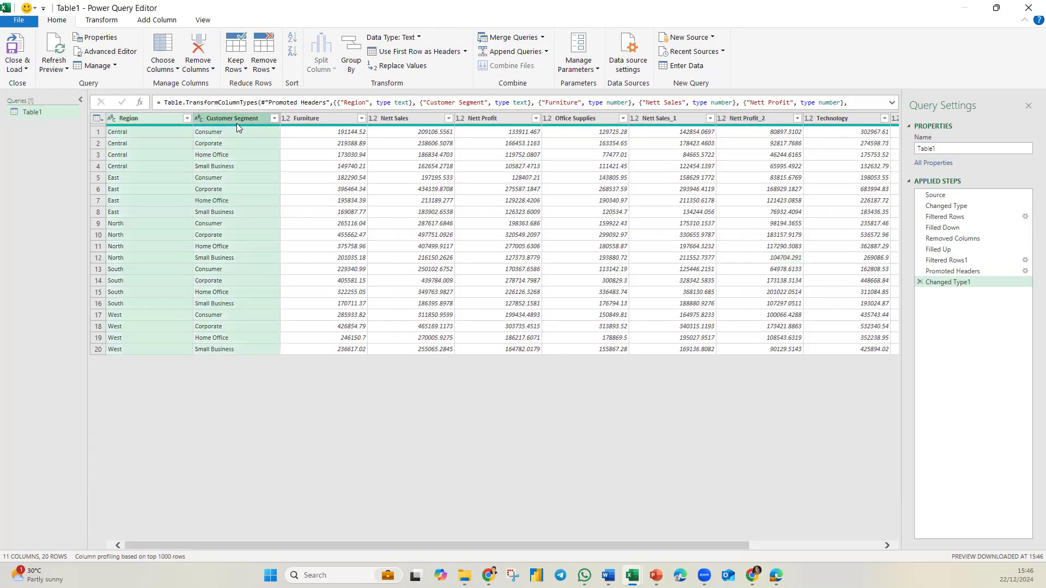
right_click(237, 121)
left_click(327, 354)
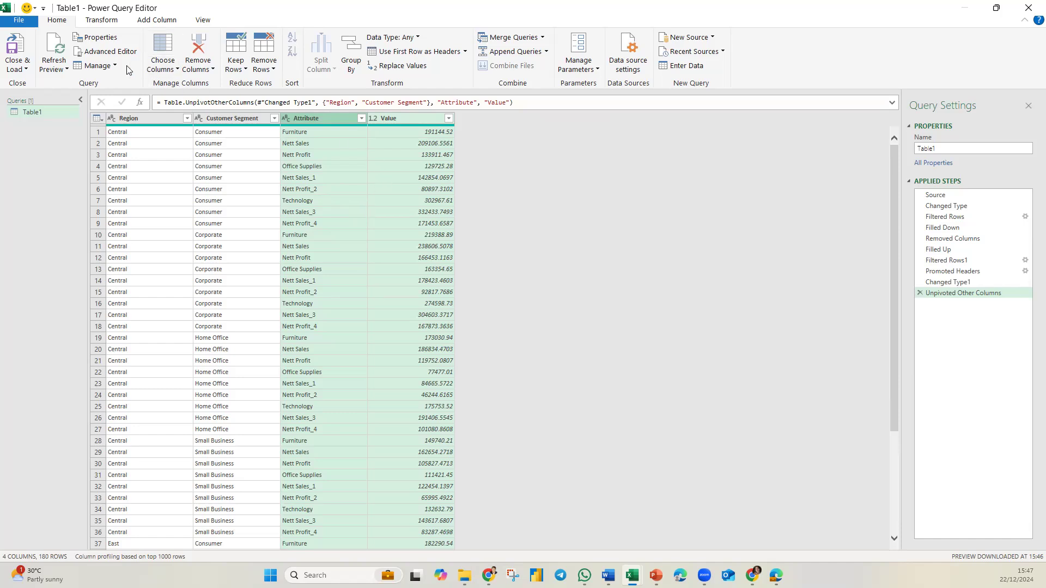
Step: Add an index column starting from 1
left_click(155, 20)
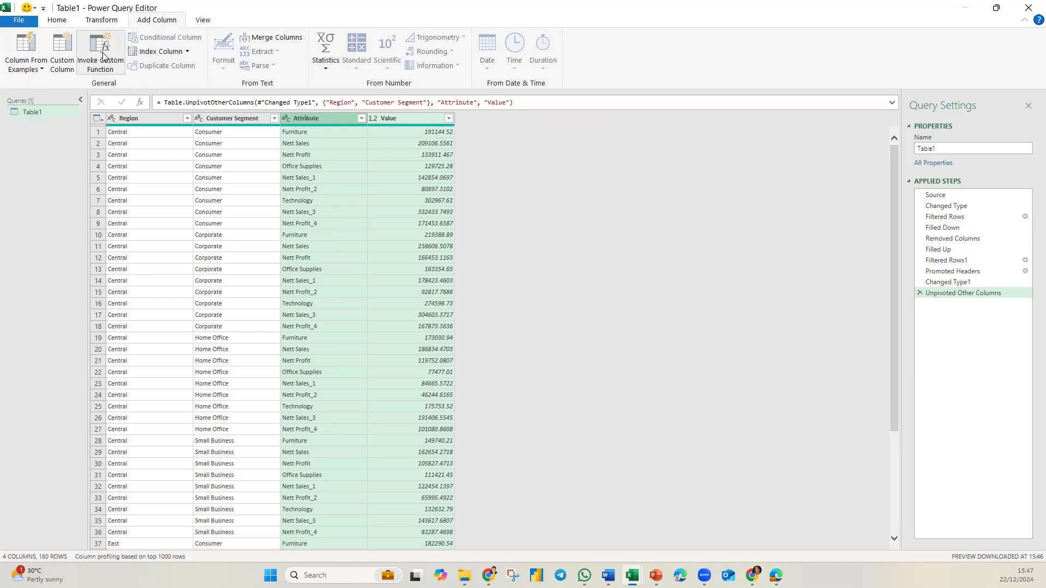
left_click(189, 52)
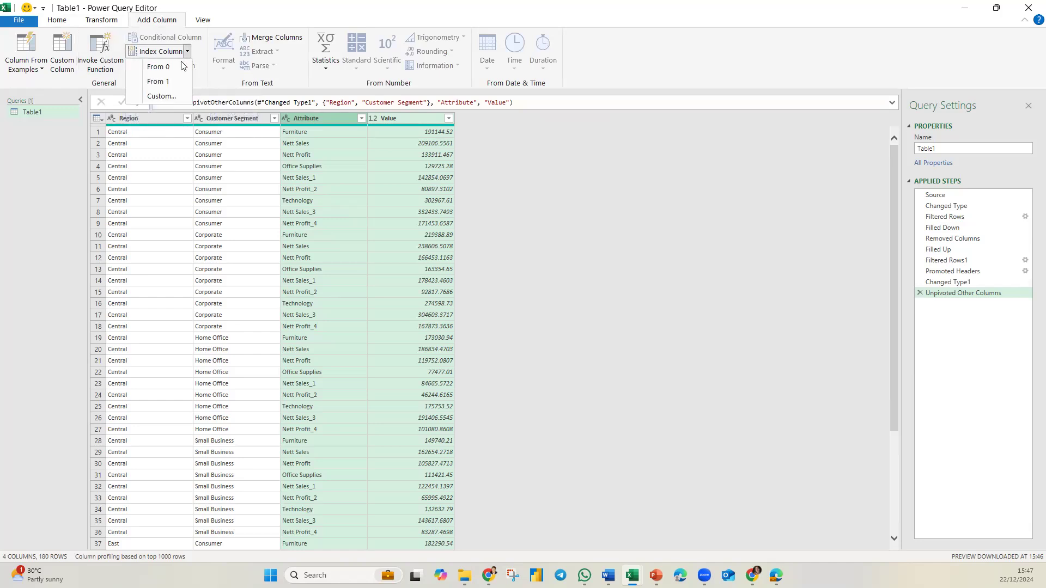
left_click(160, 83)
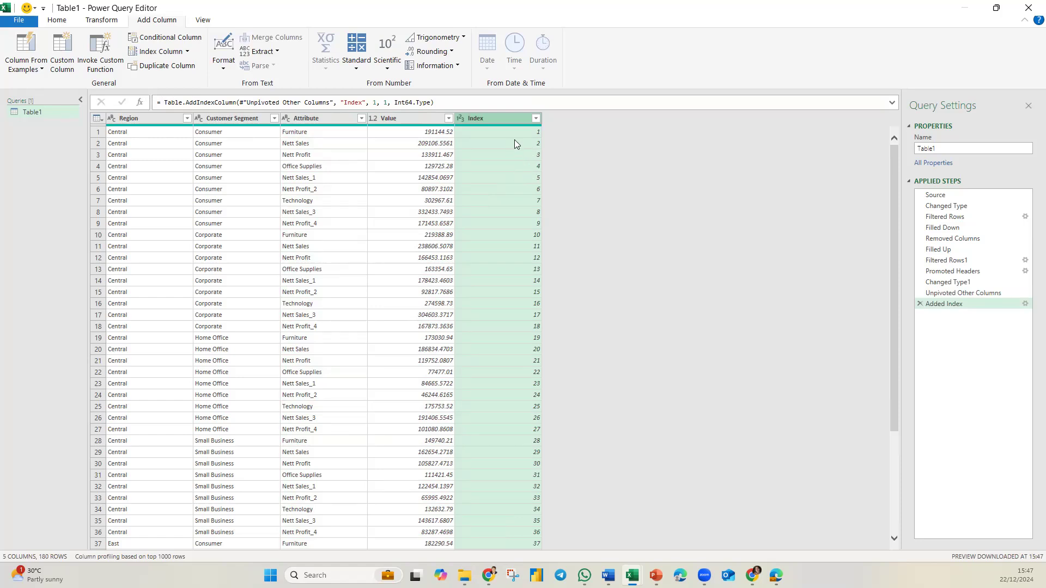
Step: Insert a Modulo column computing the index modulo 3
left_click(455, 66)
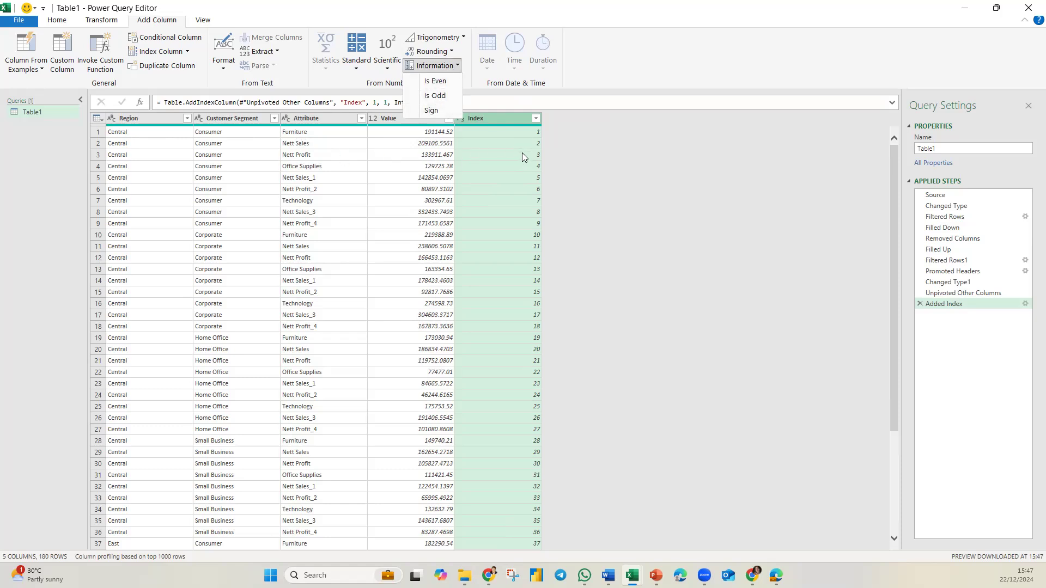
left_click(356, 64)
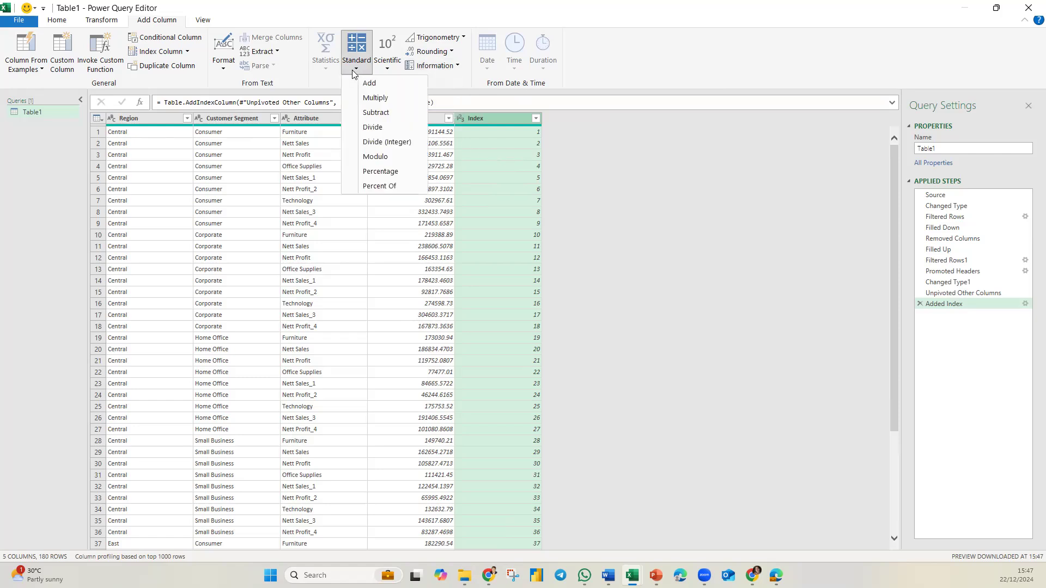
left_click(375, 157)
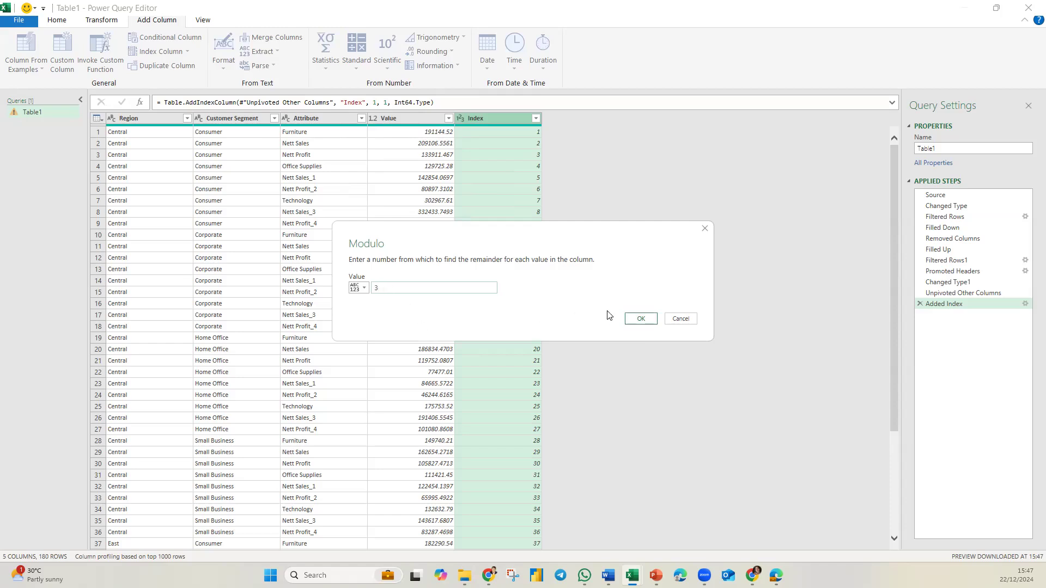
left_click(642, 320)
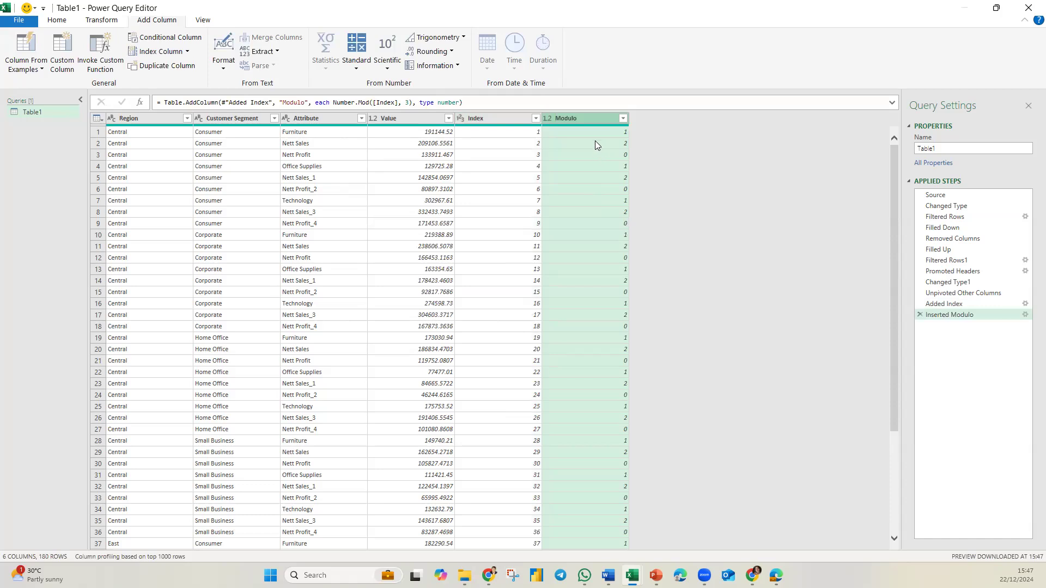
Step: Examine the Modulo values down the first rows of the table
left_click(595, 131)
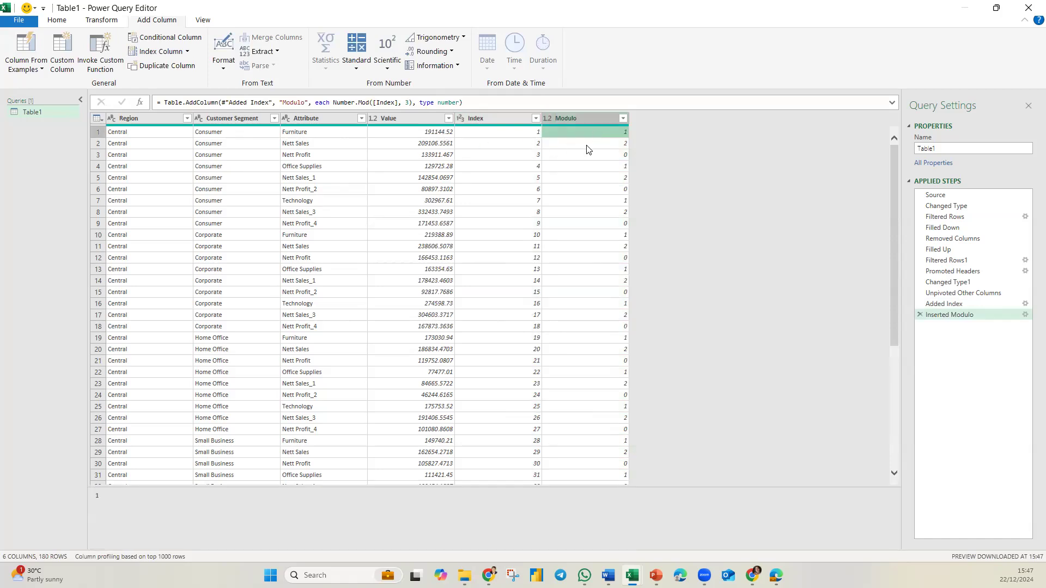
key("Down")
key("Down")
key("Down")
left_click(584, 178)
left_click(587, 193)
left_click(600, 201)
left_click(602, 212)
left_click(601, 223)
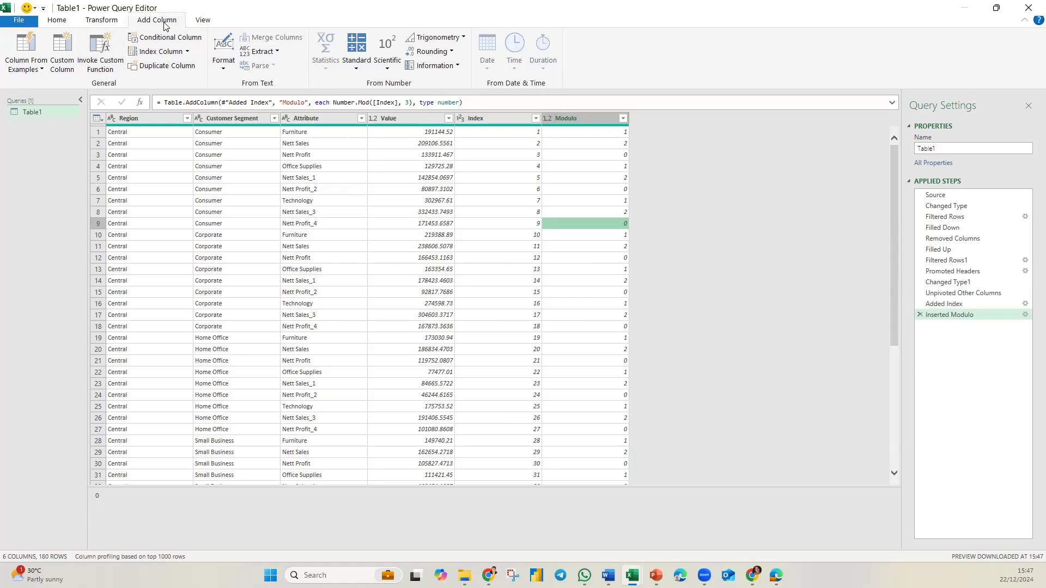
Step: Add a conditional column named Product Category: if Modulo equals 1, output the Attribute column, else null
left_click(170, 38)
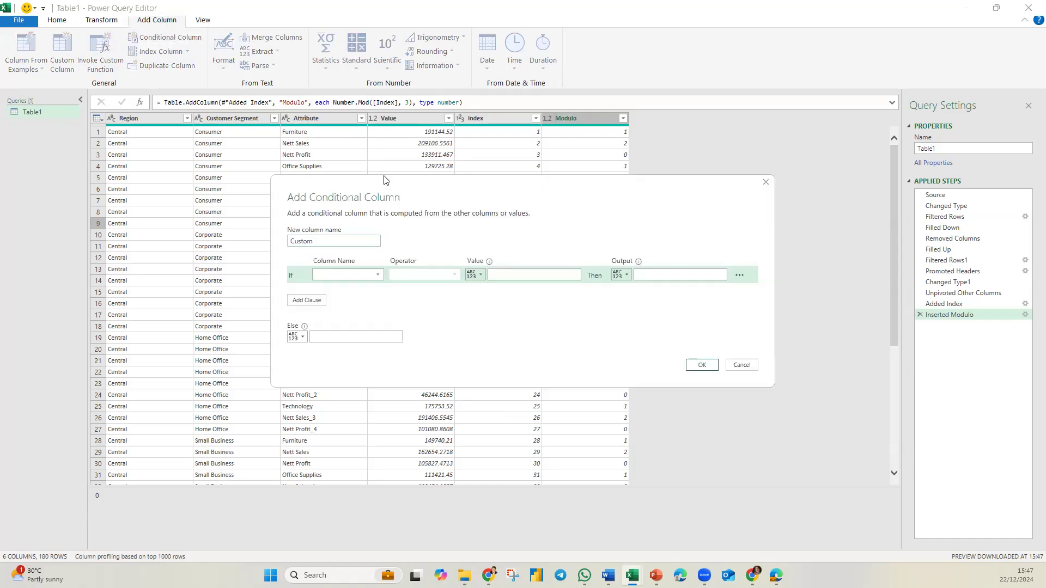
left_click(383, 336)
left_click(362, 400)
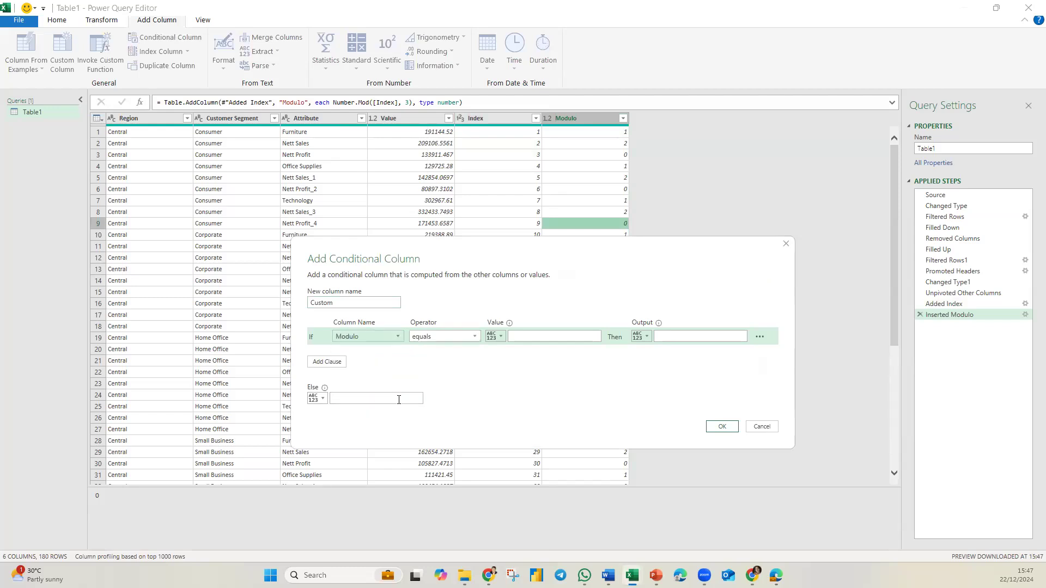
left_click(512, 337)
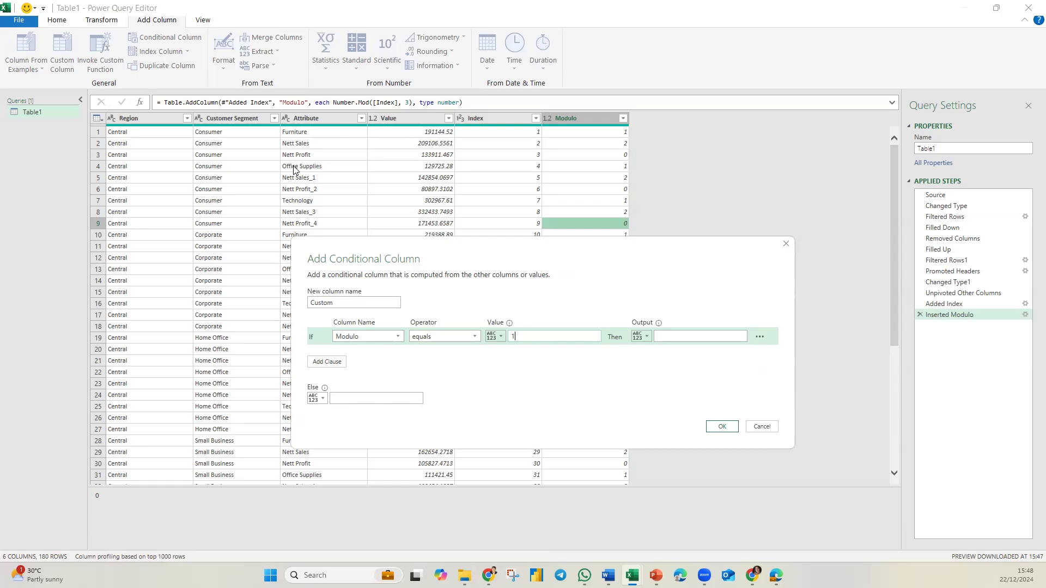
left_click_drag(335, 303, 283, 309)
type("Product Category")
left_click(647, 337)
left_click(667, 362)
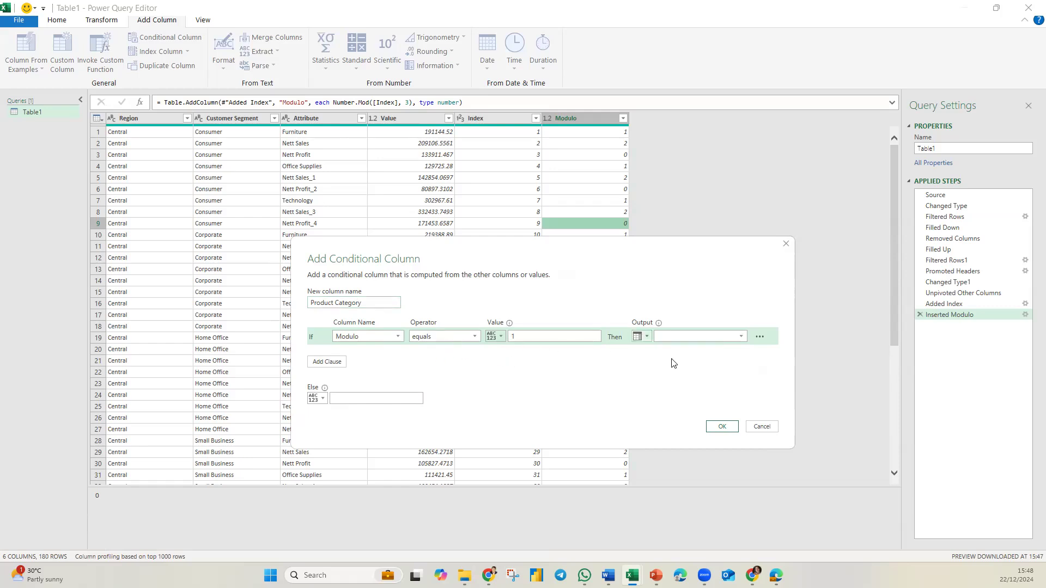
left_click(739, 337)
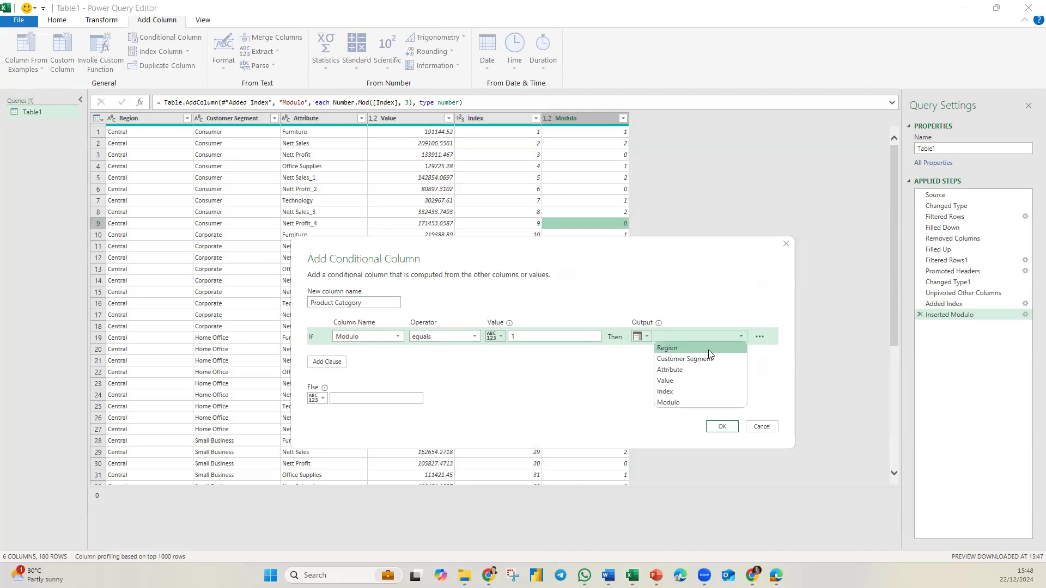
left_click(670, 370)
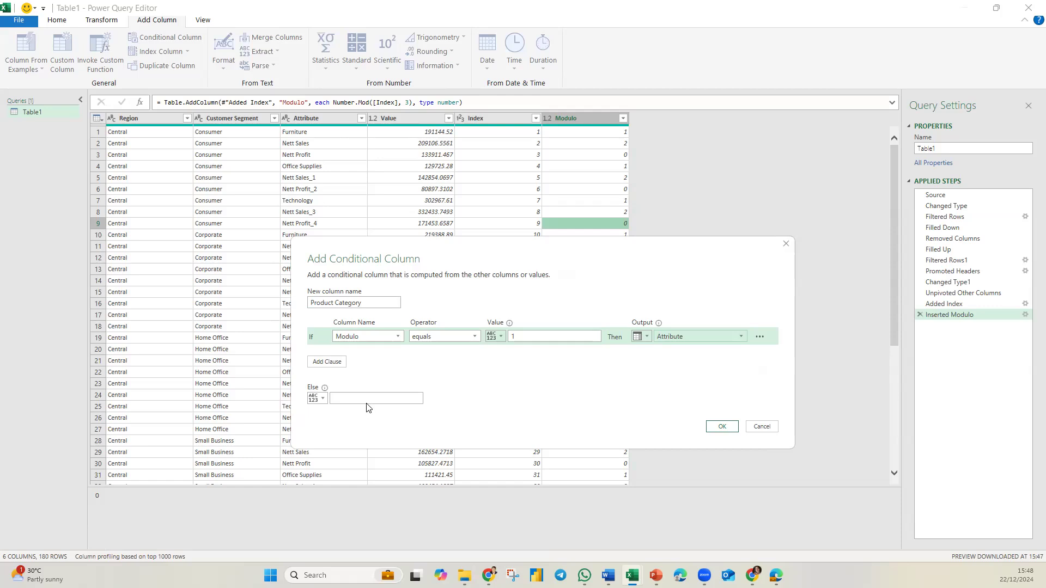
left_click(734, 428)
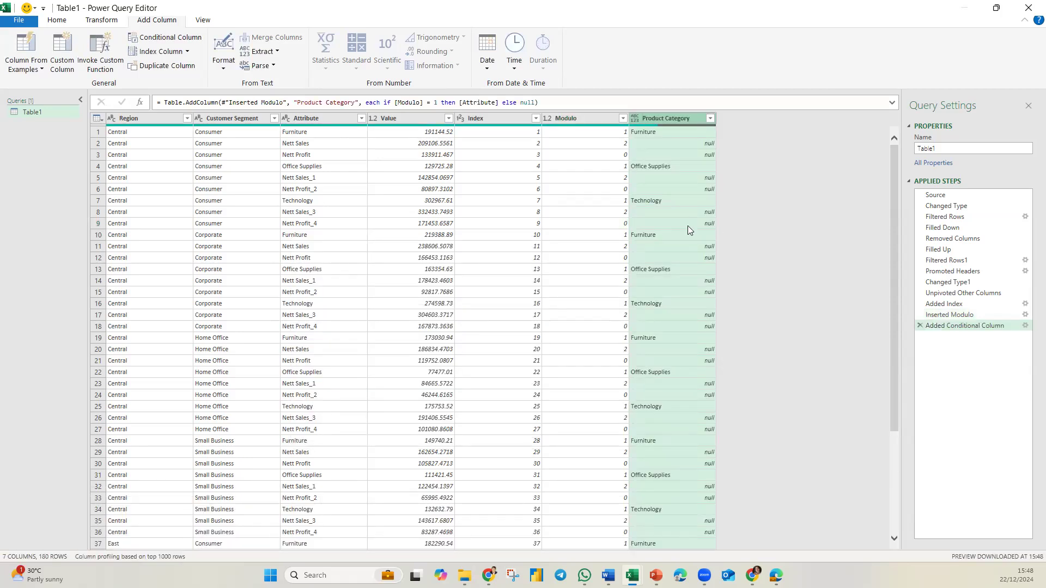
Step: Fill down the Product Category column and move it next to Customer Segment
right_click(838, 124)
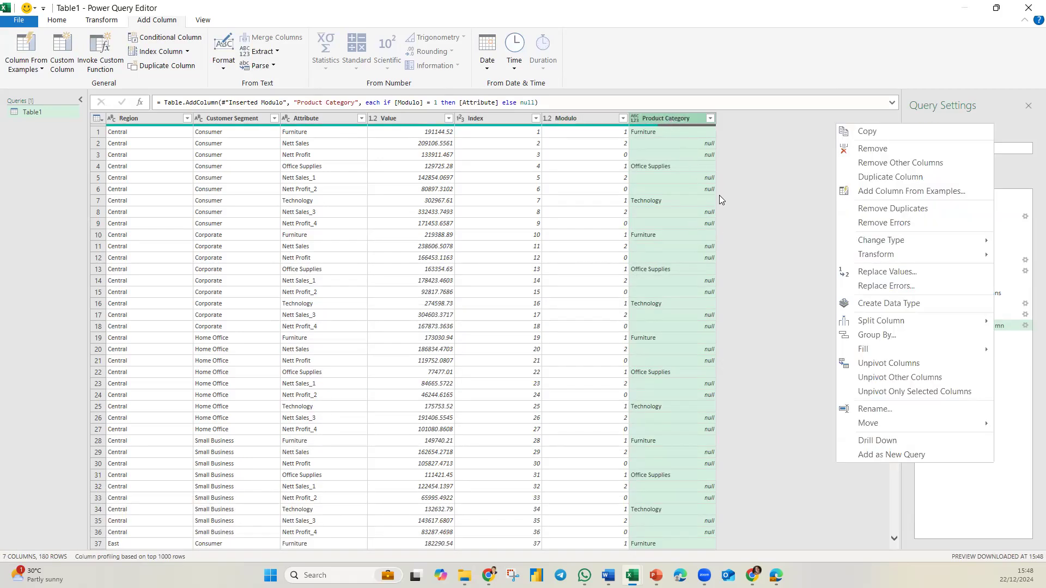
mouse_move(872, 349)
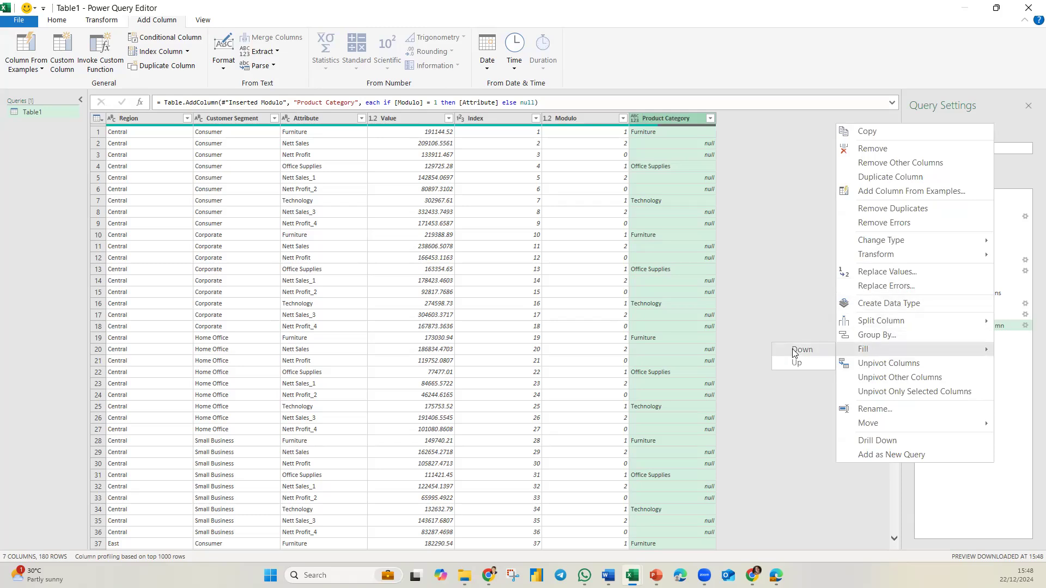
left_click(794, 351)
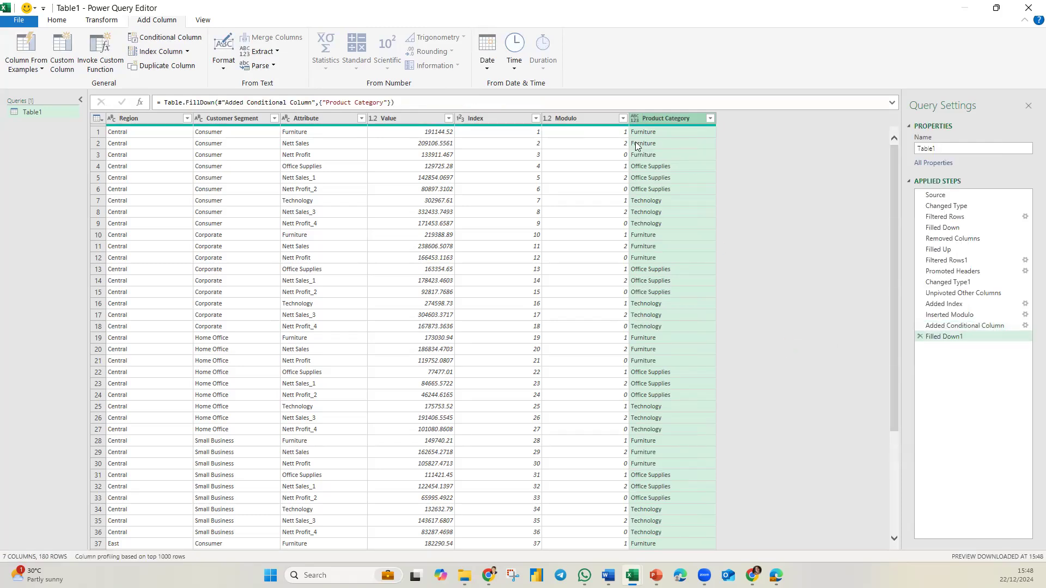
left_click_drag(651, 119, 320, 130)
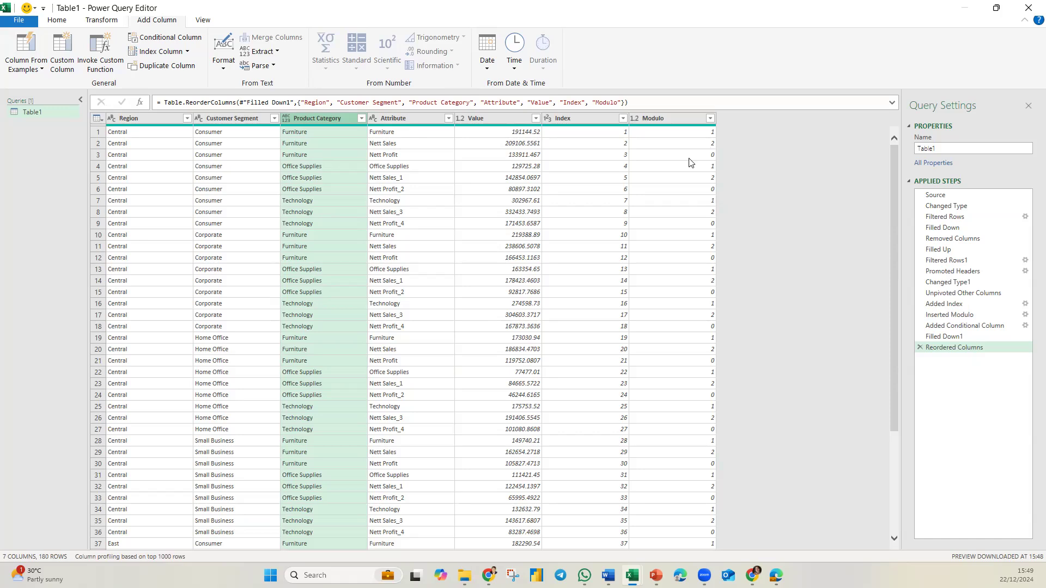
Step: Add a conditional column named Gross Sales: if Modulo equals 1, output the Value column
left_click(171, 38)
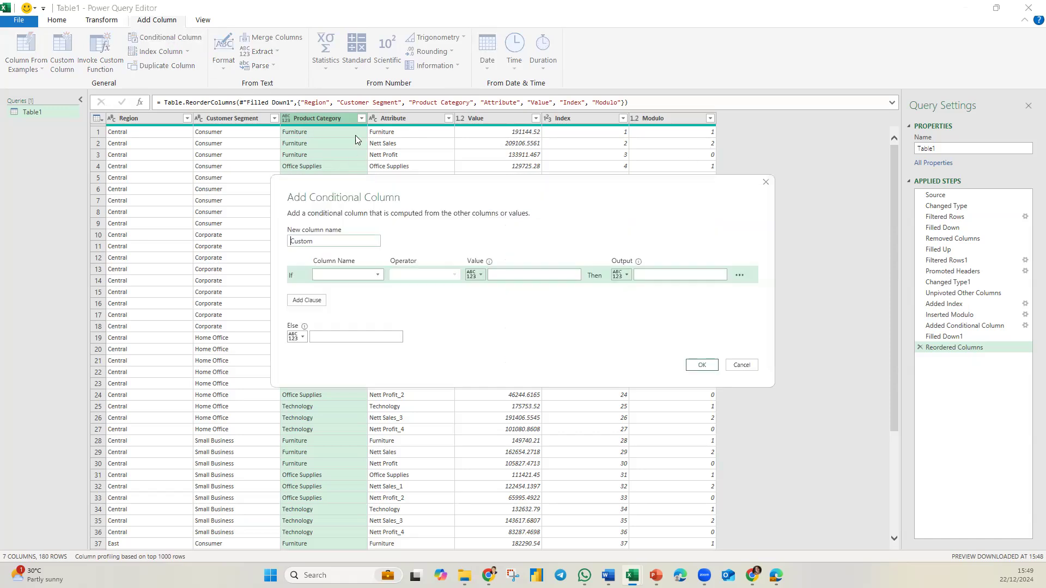
double_click(317, 240)
type("Gross Sales")
left_click(378, 274)
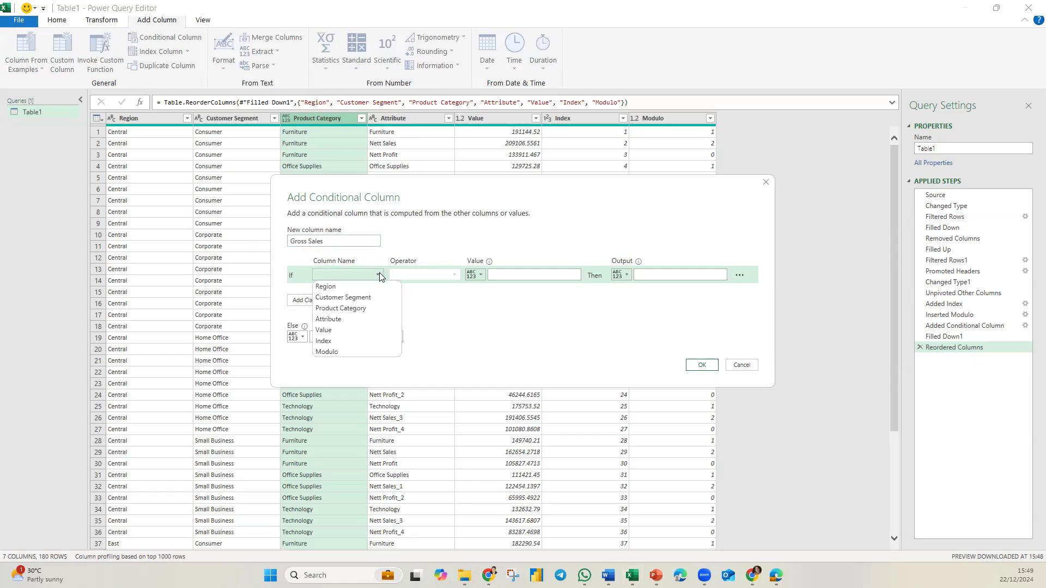
left_click(349, 352)
left_click(500, 274)
type("1")
left_click(623, 275)
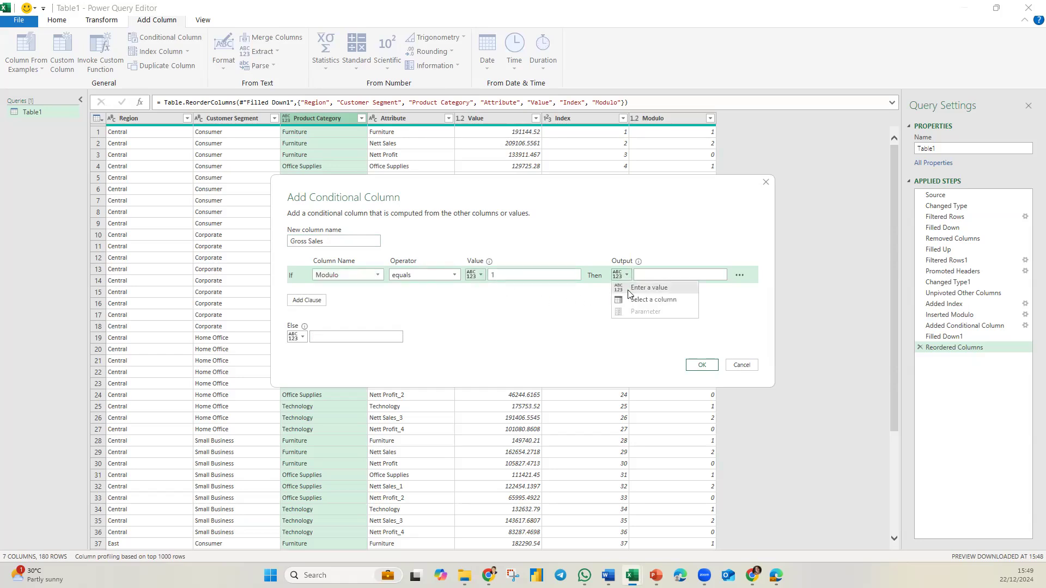
left_click(638, 299)
left_click(678, 275)
left_click(655, 330)
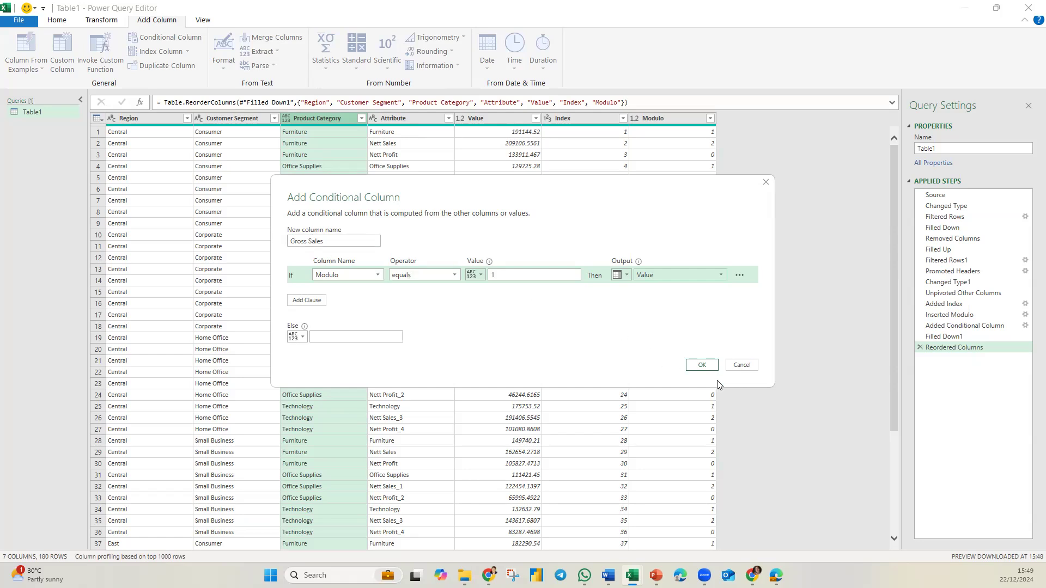
left_click(701, 365)
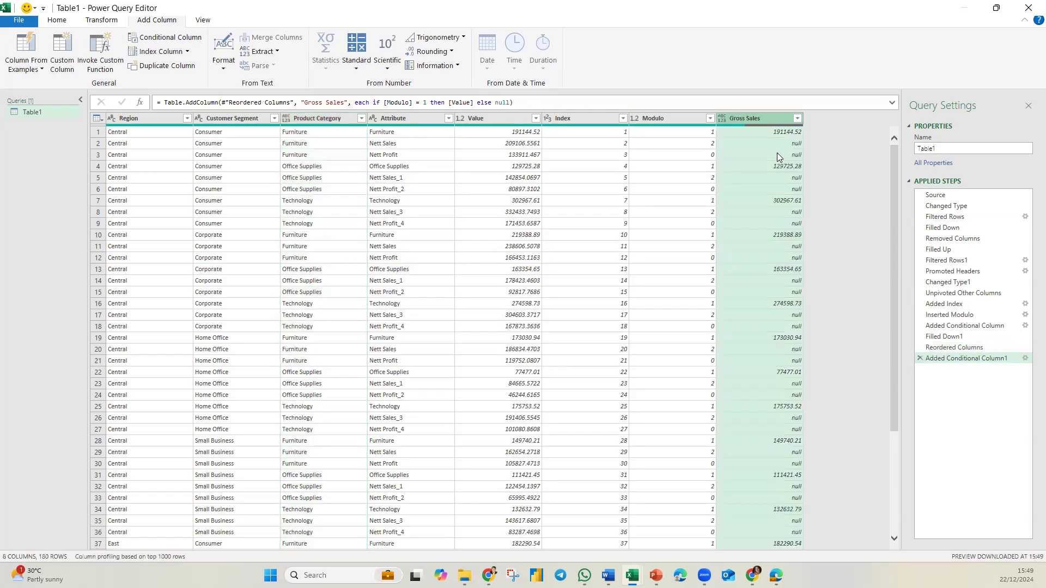
Step: Fill down the Gross Sales column
right_click(752, 120)
mouse_move(899, 340)
left_click(854, 342)
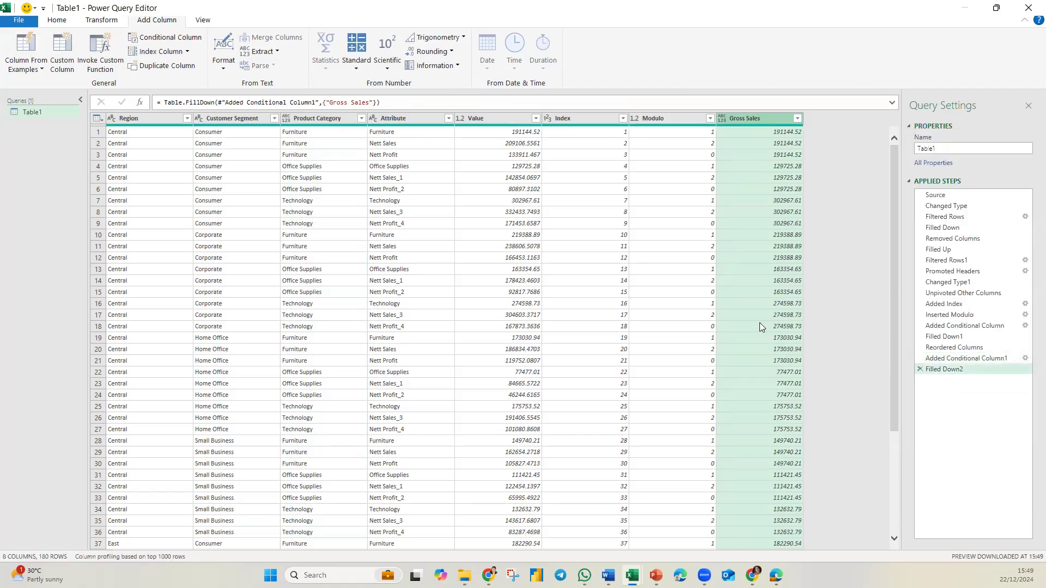
Step: Add a conditional column: if Modulo equals 2, output the Value column, else null
left_click(167, 40)
left_click(375, 276)
left_click(342, 350)
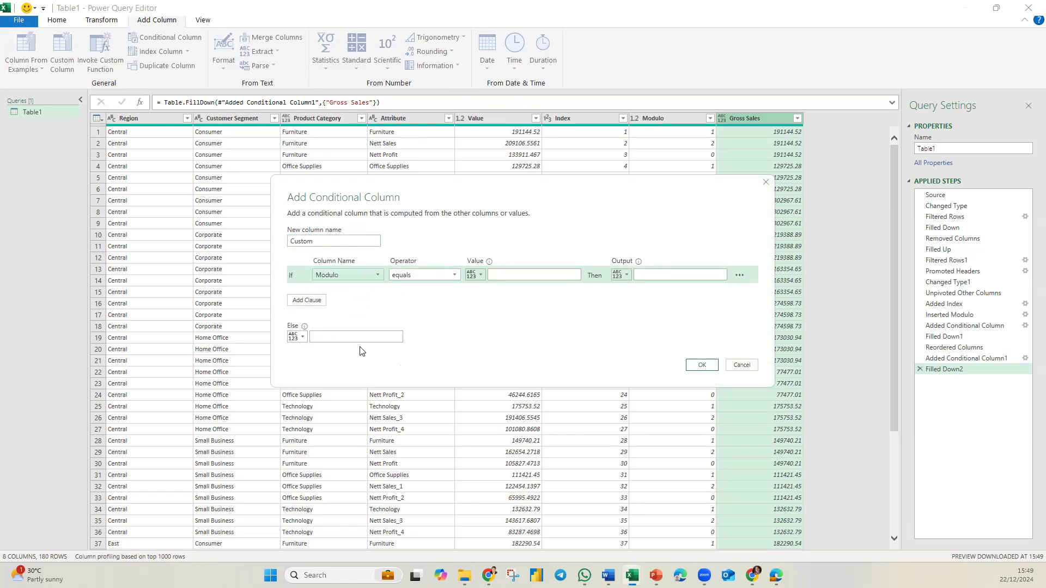
left_click(493, 275)
type("2")
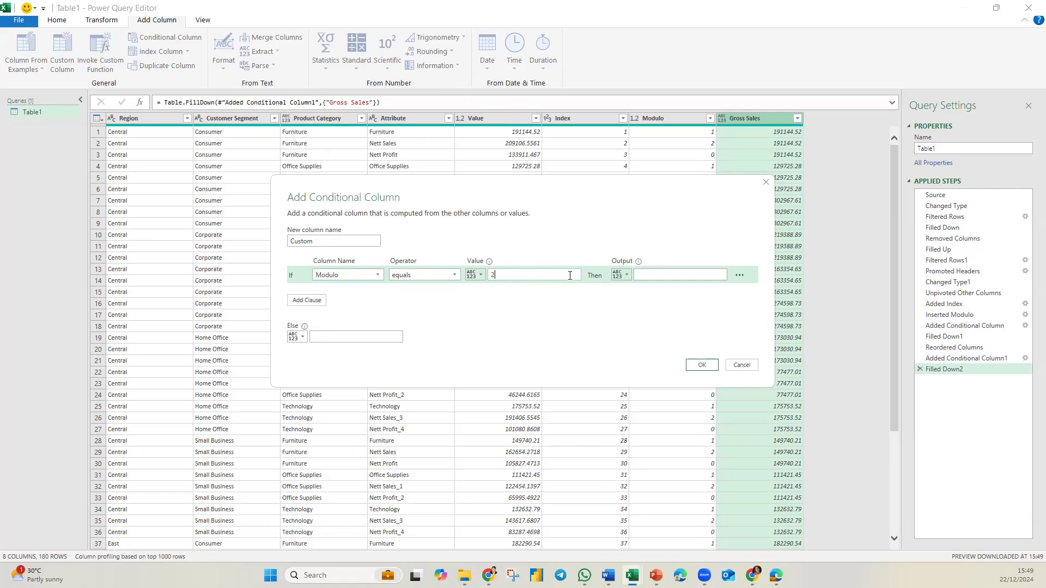
left_click(621, 275)
left_click(653, 301)
left_click(715, 274)
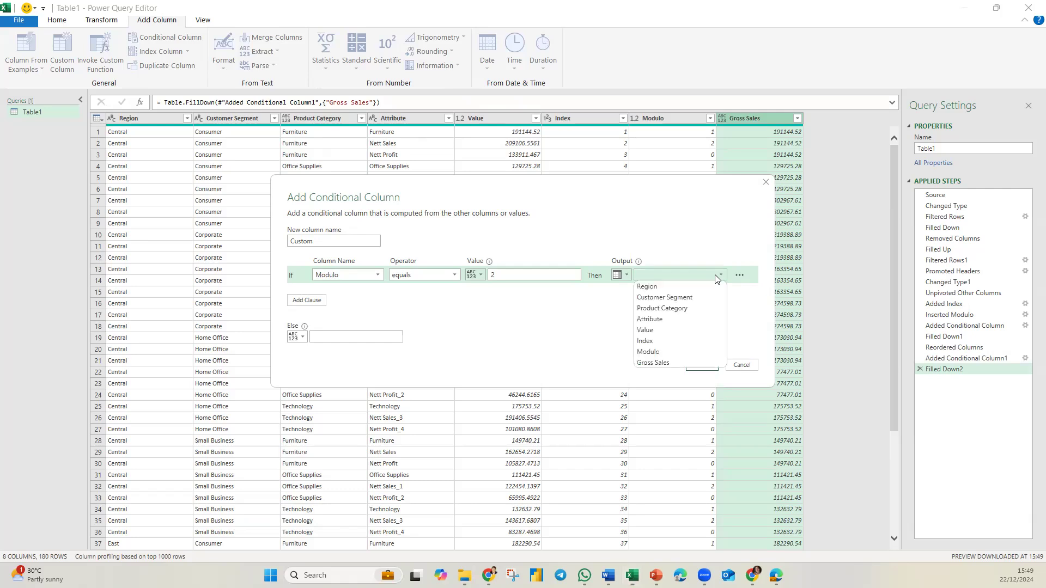
left_click(645, 333)
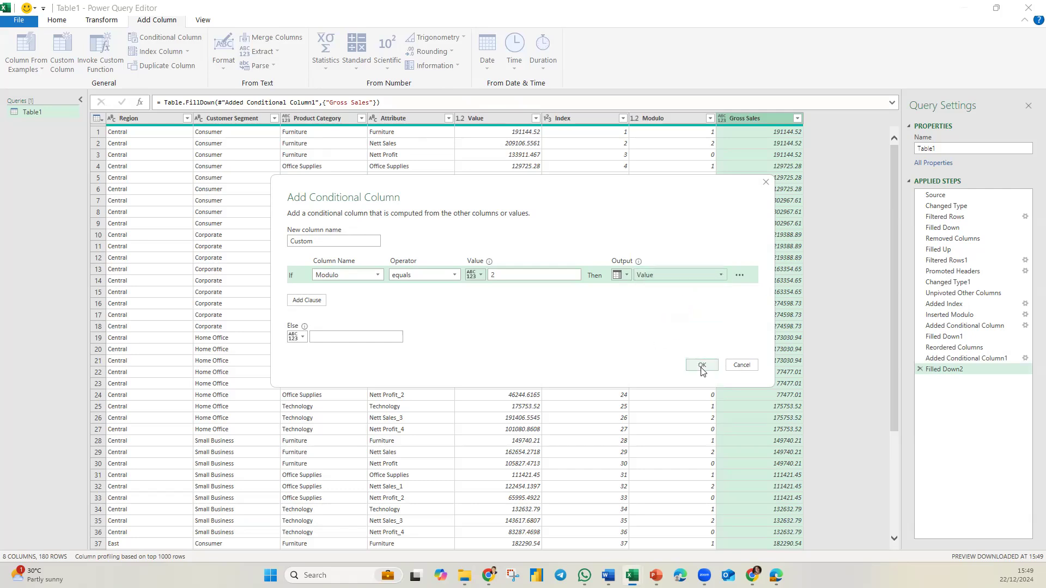
left_click(702, 366)
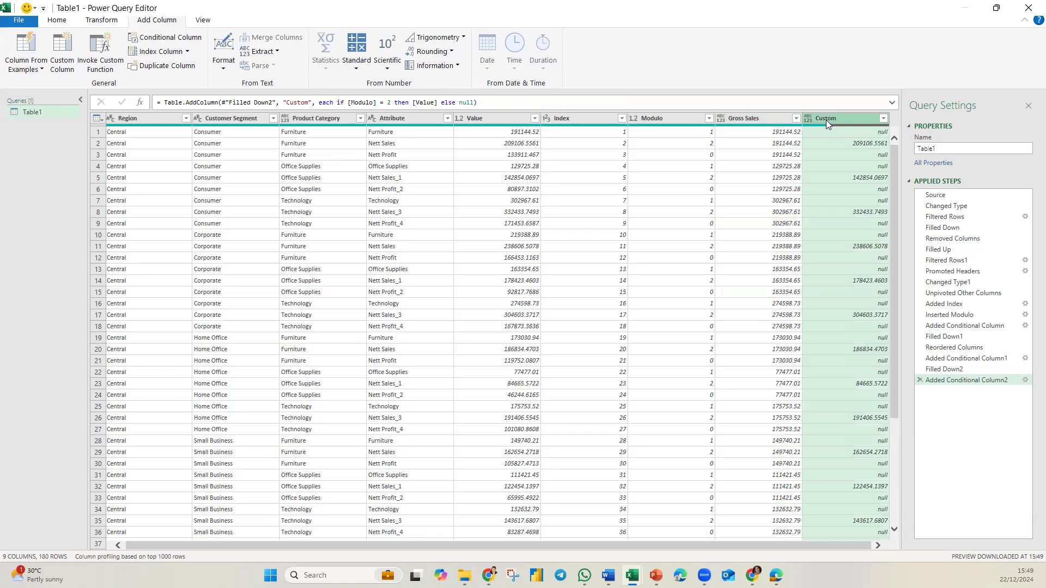
Step: Rename the new Custom column to Nett Sales and fill it down
double_click(826, 120)
type("Ne")
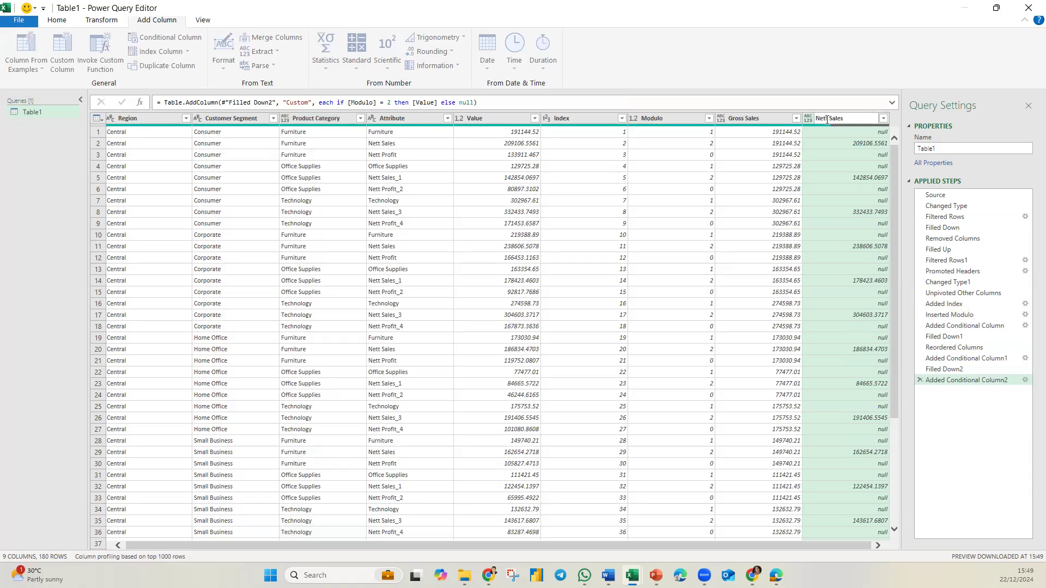
type("tt Sales")
key("Return")
right_click(843, 120)
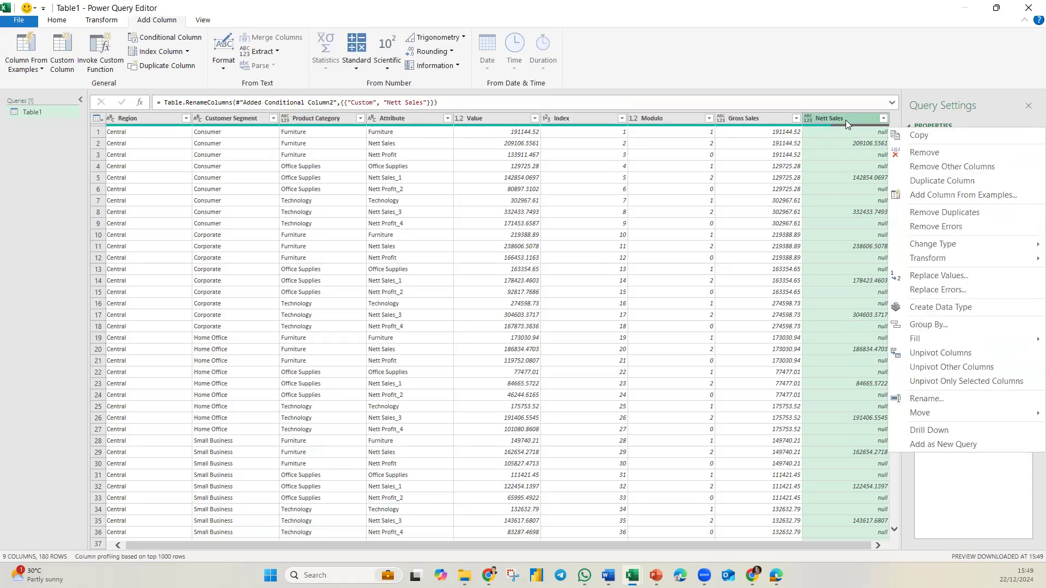
mouse_move(914, 339)
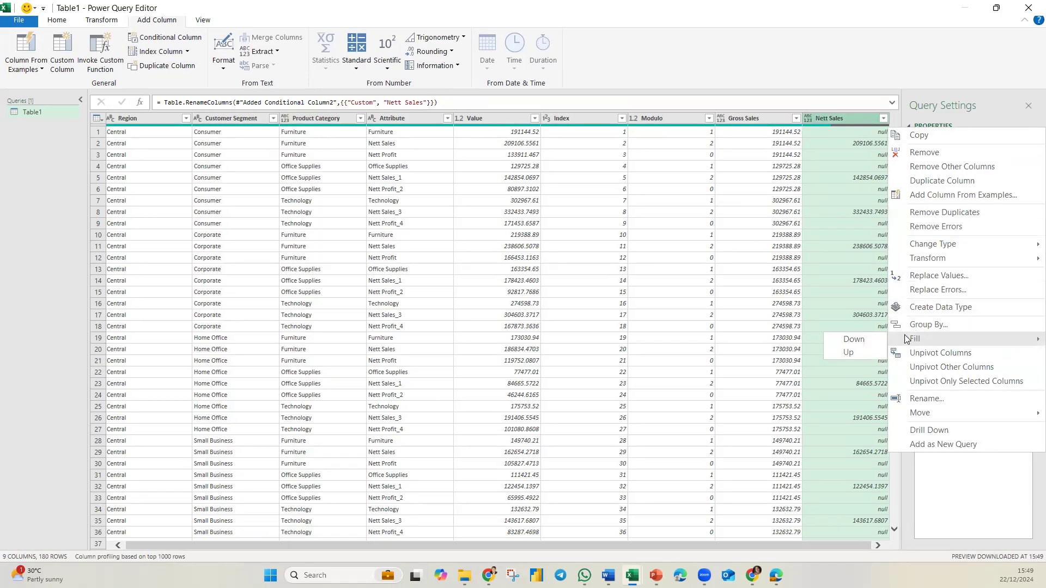
left_click(851, 340)
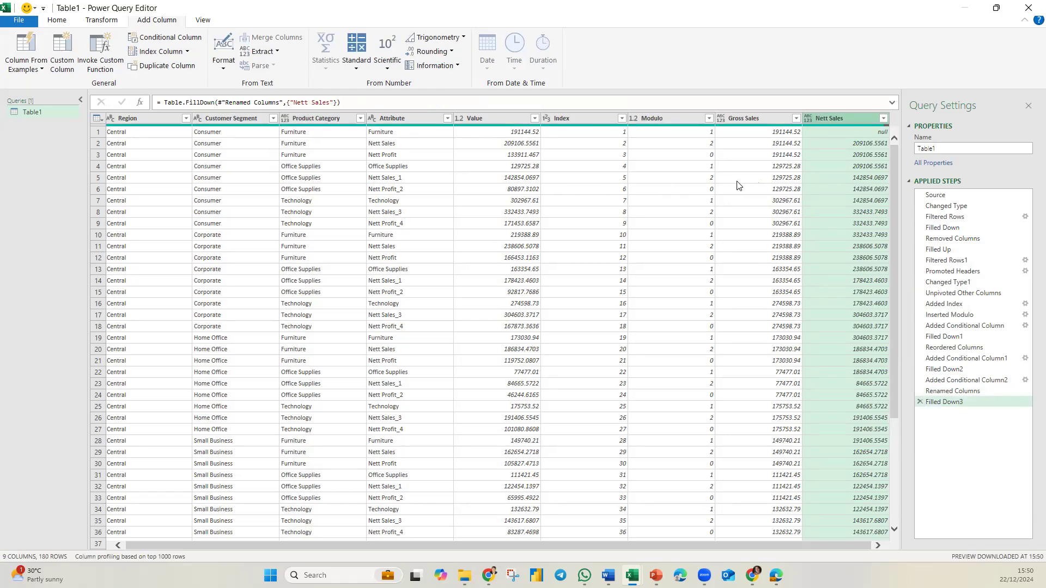
Step: Move the Gross Sales and Nett Sales columns to sit right after Product Category
left_click(99, 155)
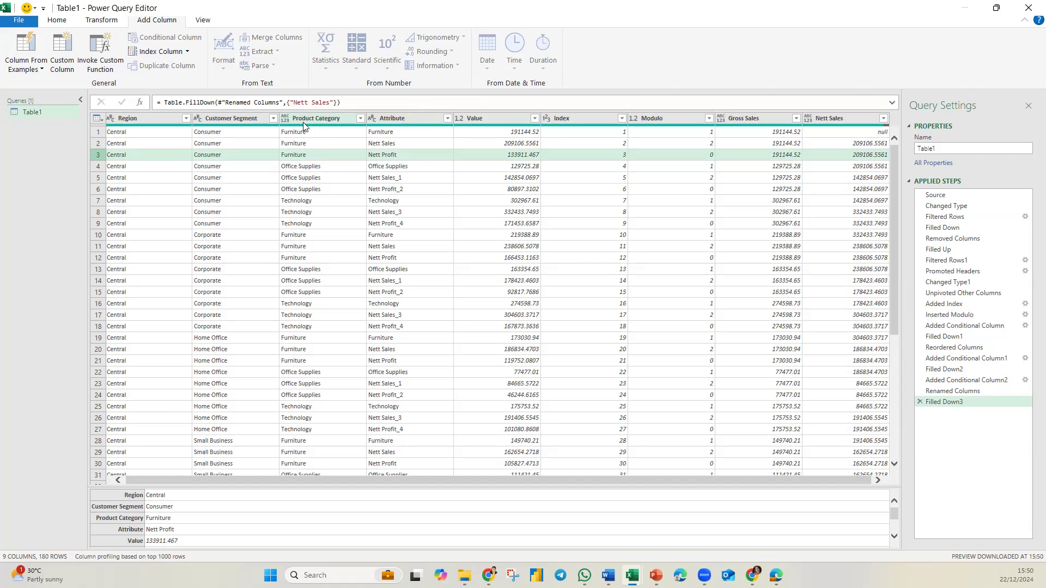
left_click(715, 120)
left_click_drag(714, 119, 398, 120)
left_click_drag(838, 115, 468, 119)
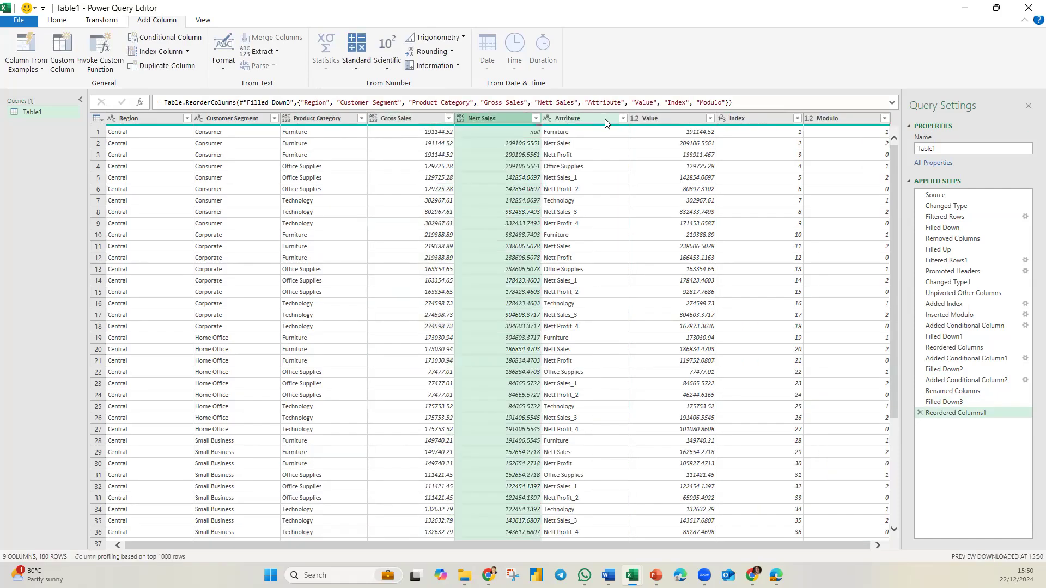
Step: Rename the Value column to Nett Profit and move it next to Nett Sales
double_click(654, 118)
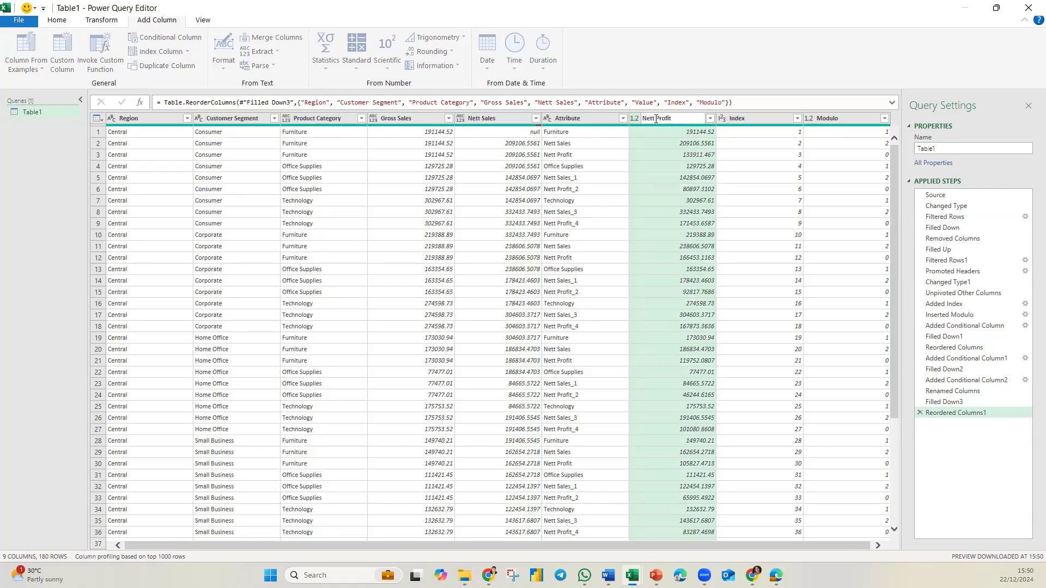
left_click_drag(659, 118, 569, 115)
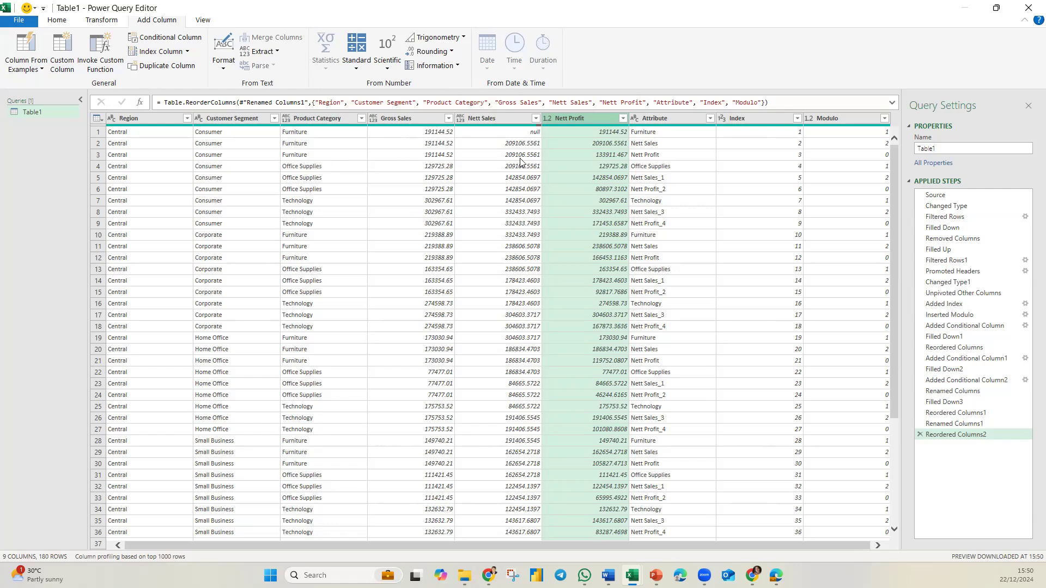
Step: Filter the Modulo column to keep only rows where it equals 0
left_click(882, 120)
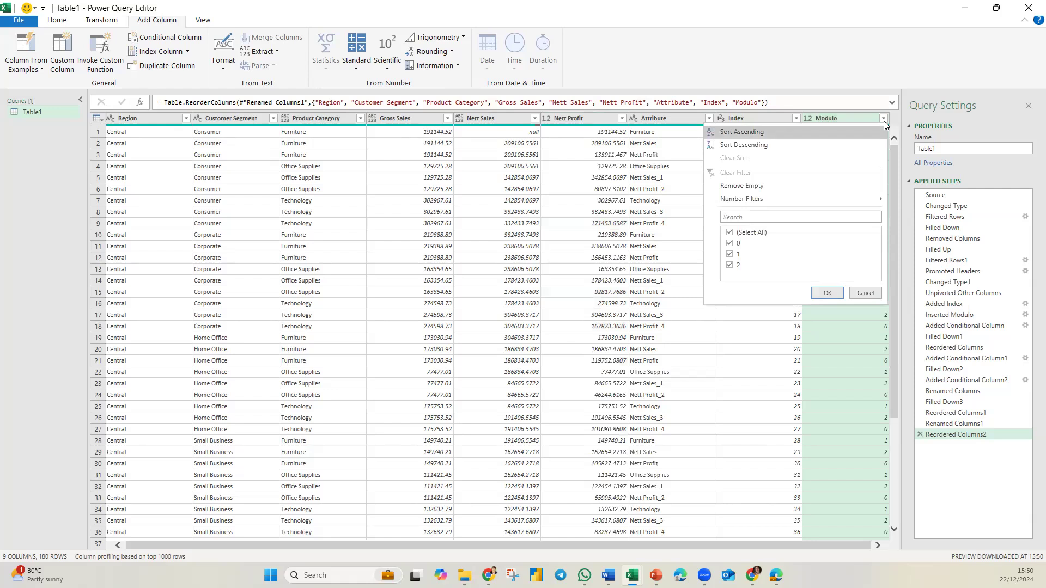
left_click(729, 255)
left_click(730, 265)
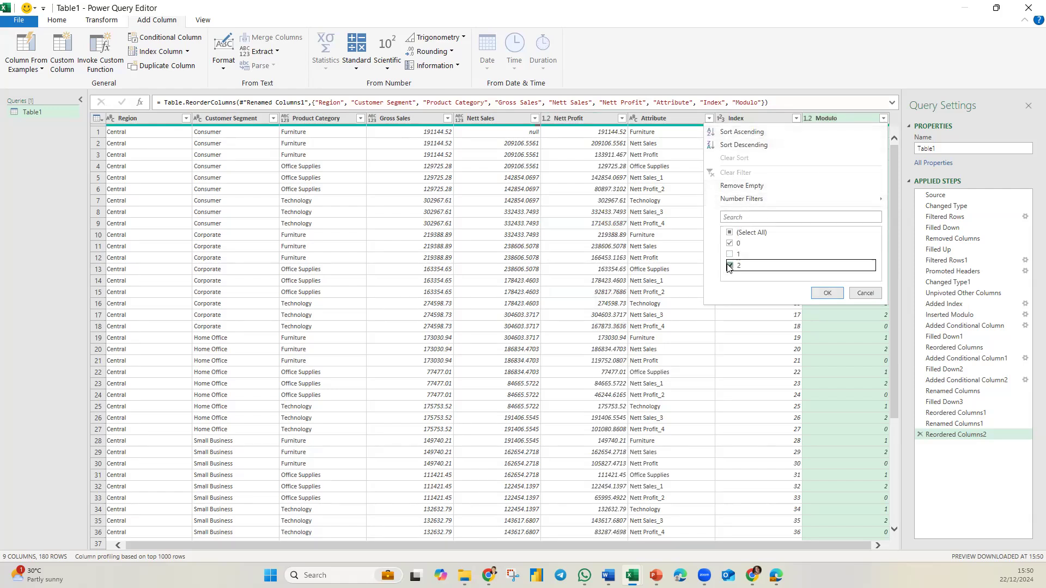
left_click(827, 293)
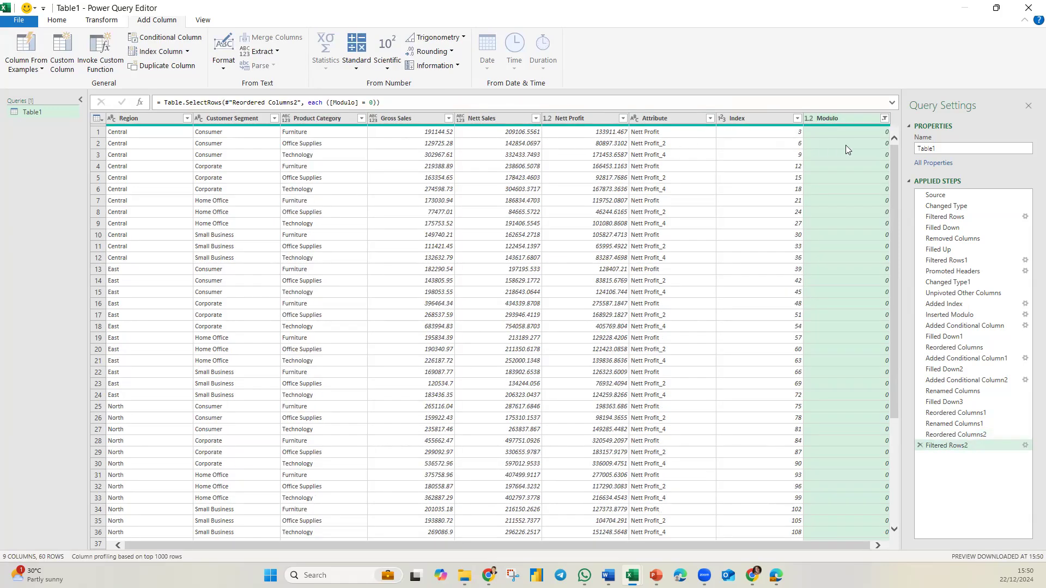
Step: Remove the Attribute, Index and Modulo columns
left_click(675, 119)
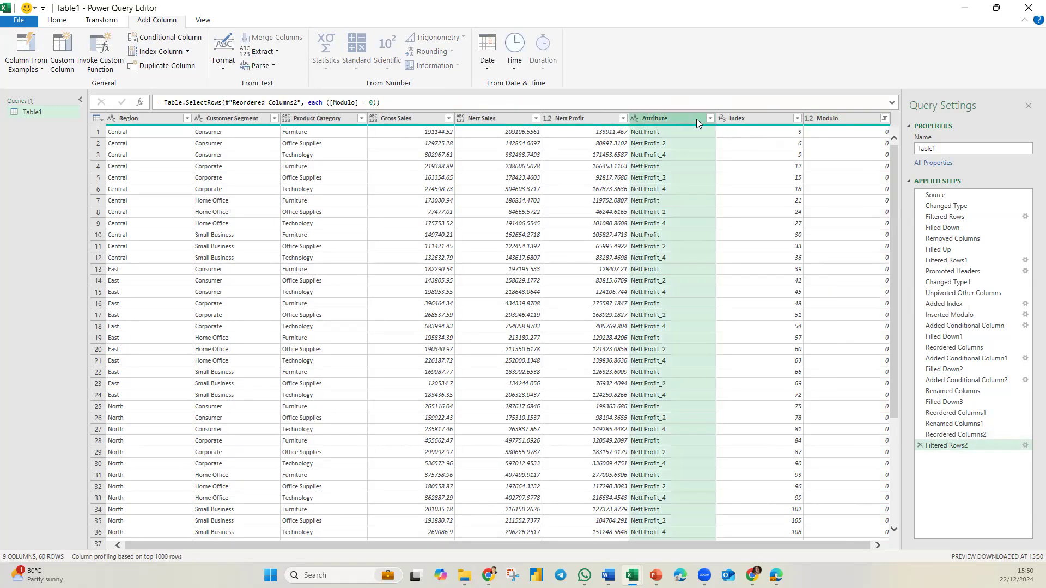
left_click(836, 118, "shift")
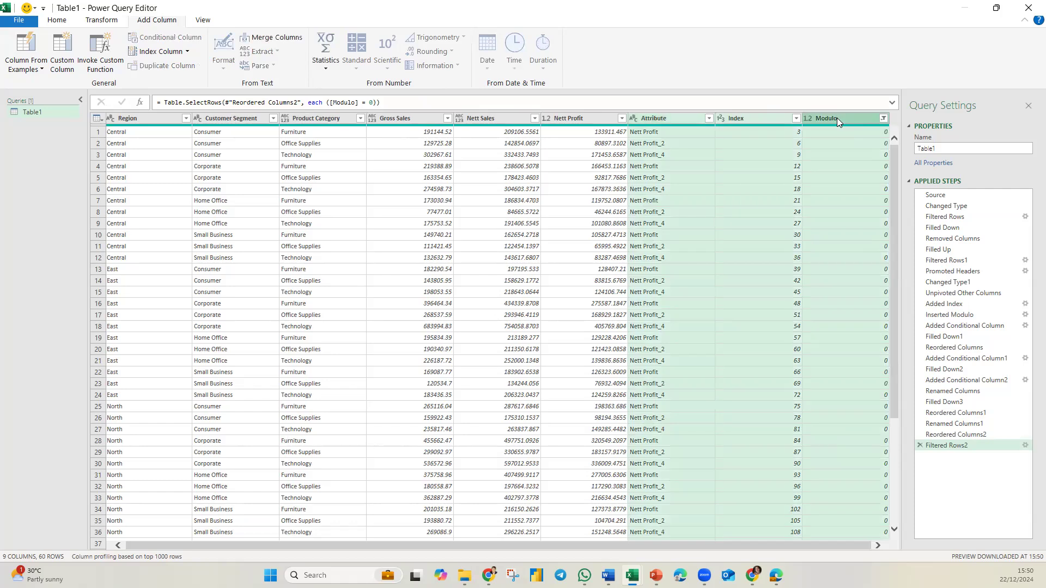
right_click(692, 118)
left_click(896, 158)
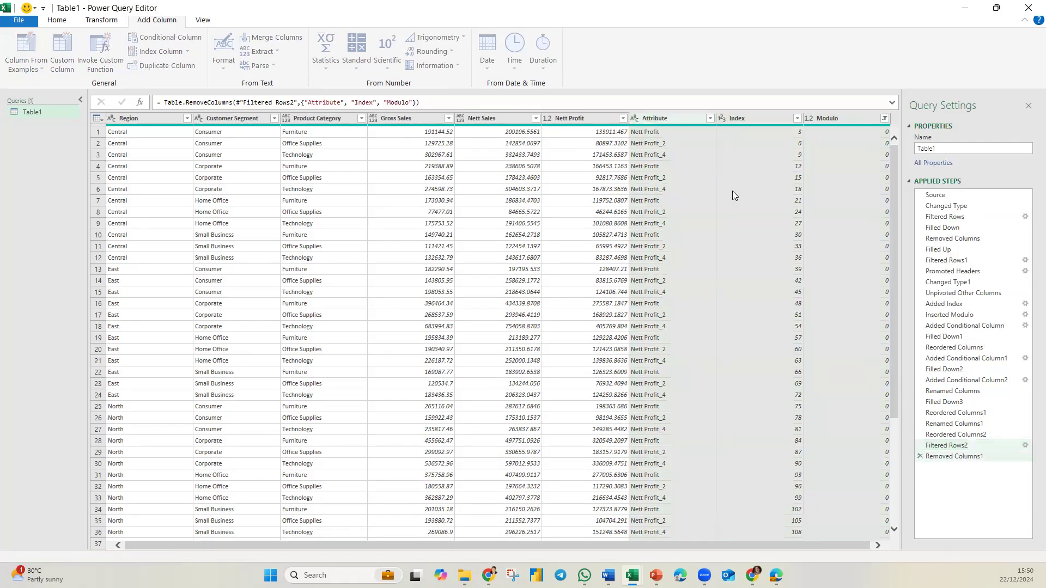
Step: Close the Power Query Editor and load the query results into the workbook
left_click(615, 214)
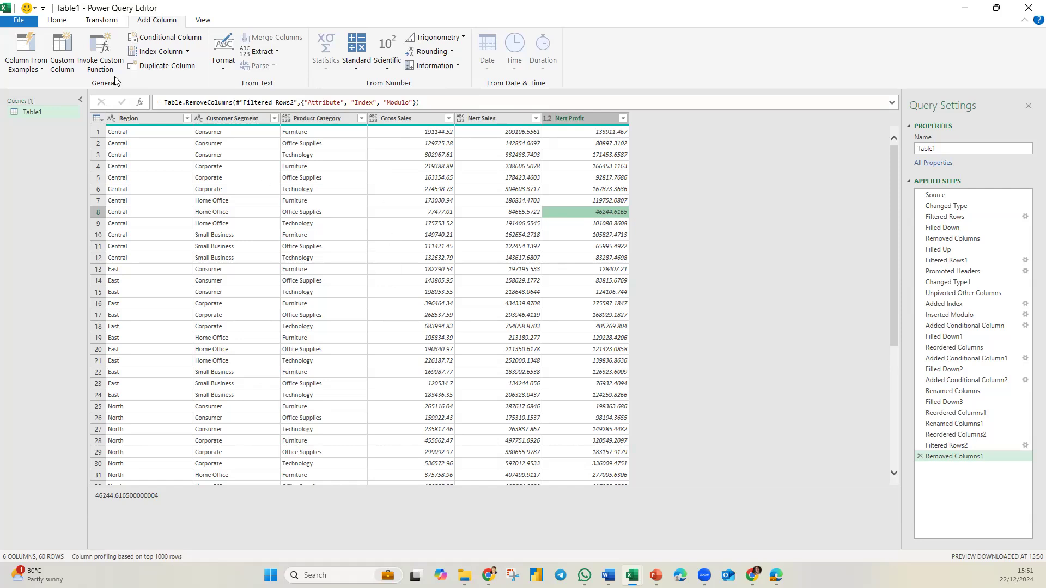
left_click(61, 22)
left_click(15, 46)
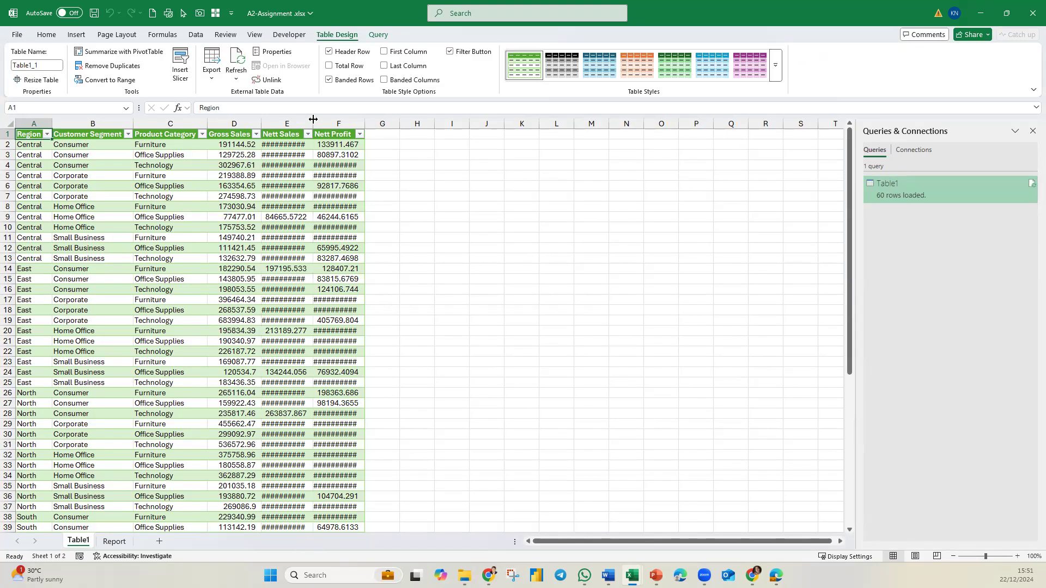
Step: Autofit the Nett Sales column of the loaded table and glance at the Report sheet before returning to Table1
double_click(313, 119)
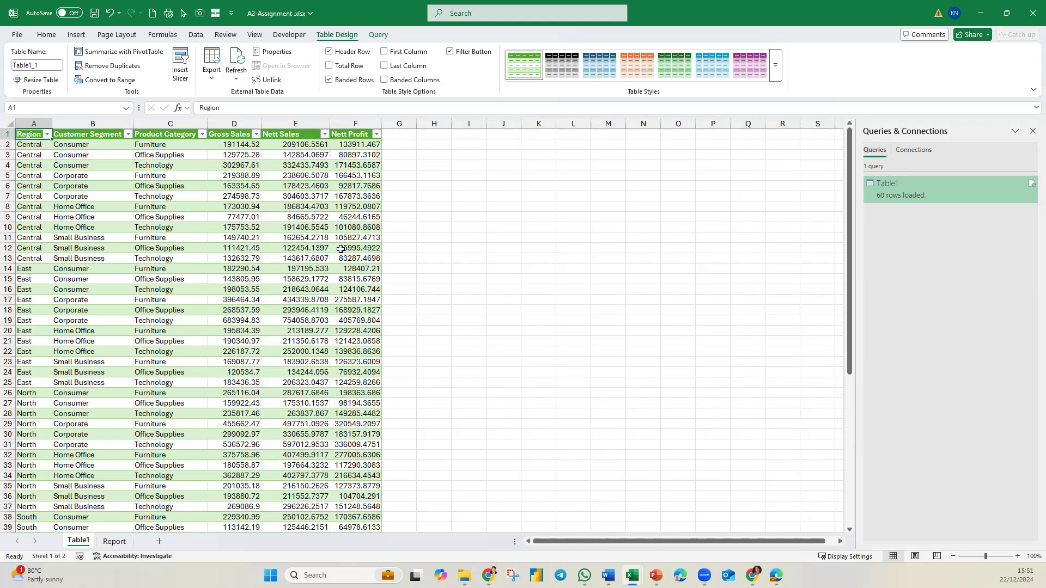
left_click(114, 541)
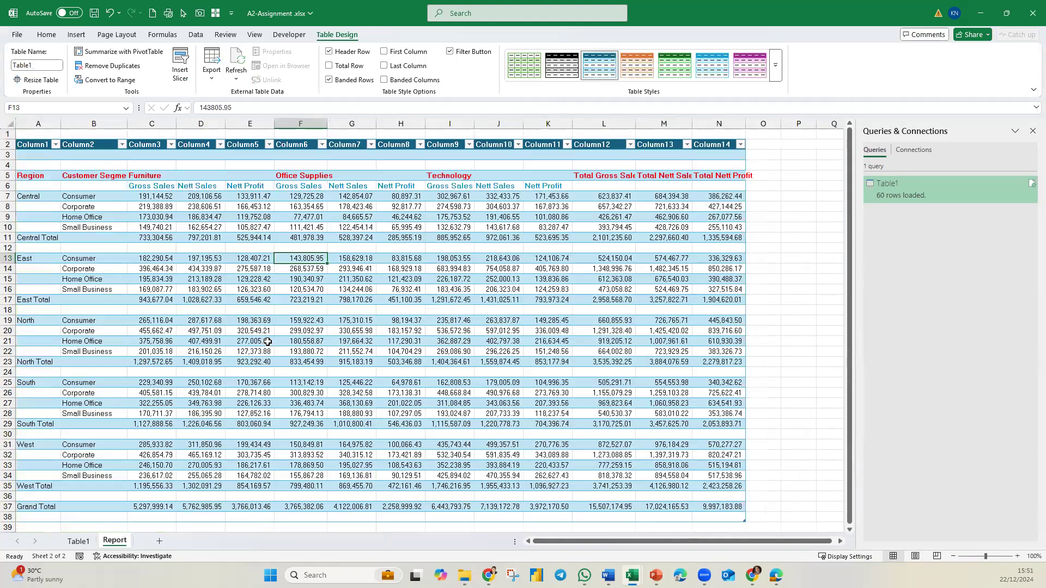
left_click(79, 540)
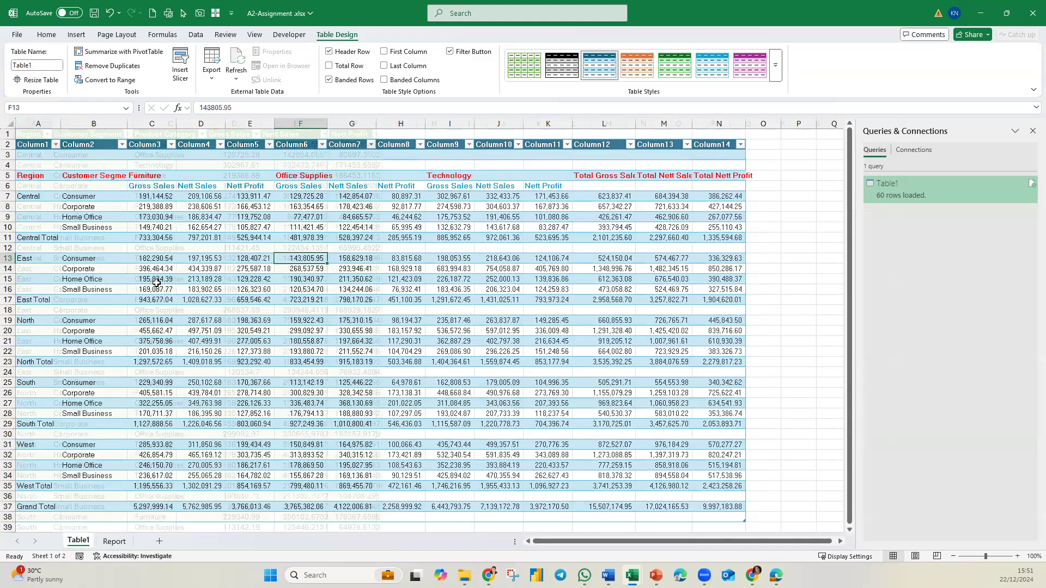